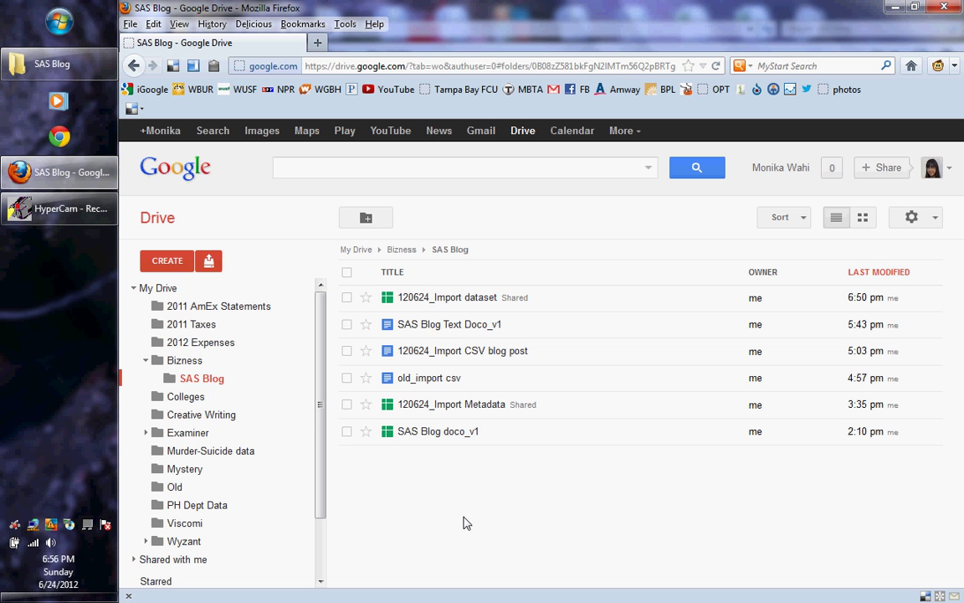
Launch SAS 9.2 with its window and program editor maximized, then return to Google Drive
{"action": "left_click", "coordinate": [62, 22]}
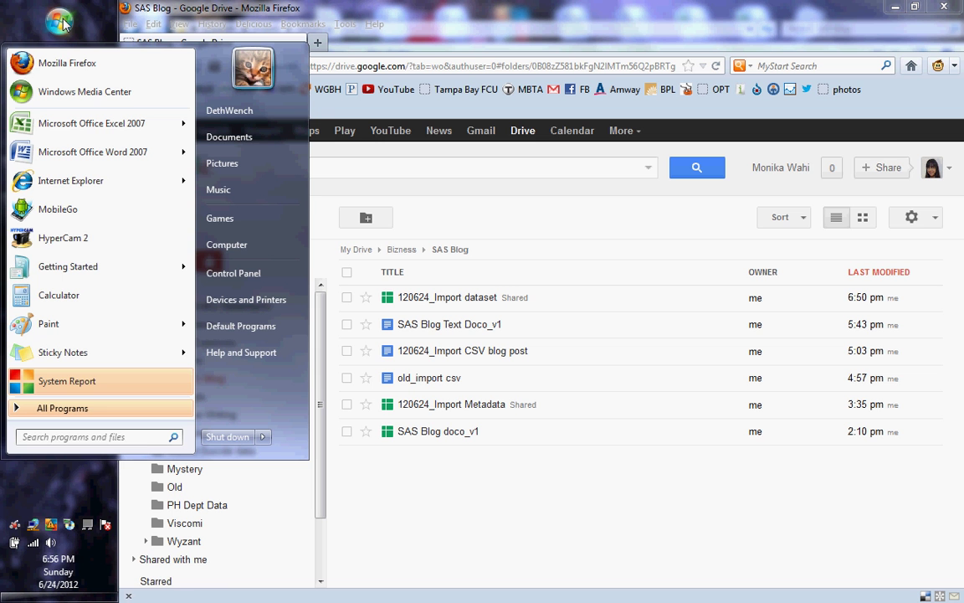
{"action": "type", "text": "sas"}
{"action": "left_click", "coordinate": [144, 84]}
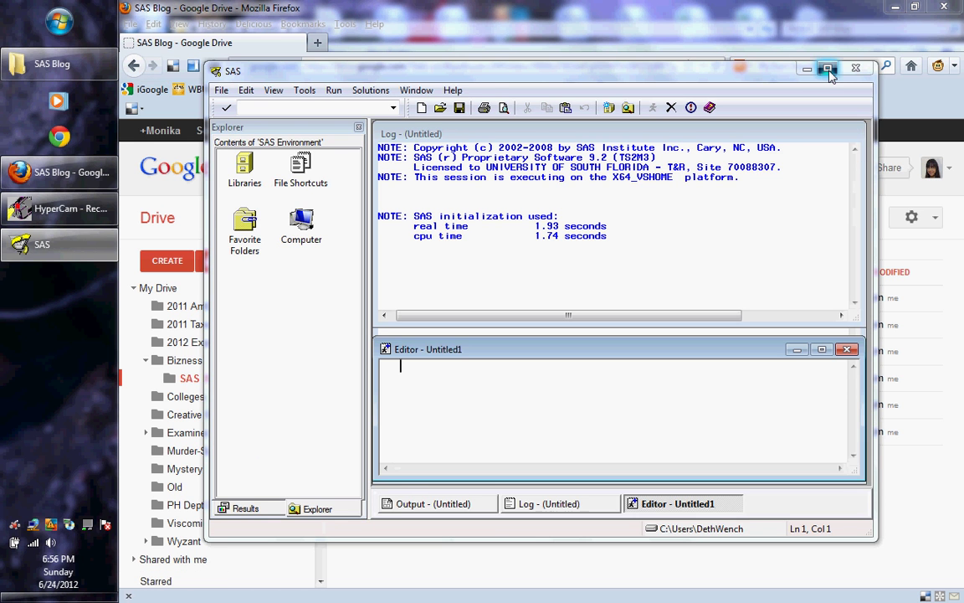
{"action": "left_click", "coordinate": [828, 69]}
{"action": "left_click", "coordinate": [918, 283]}
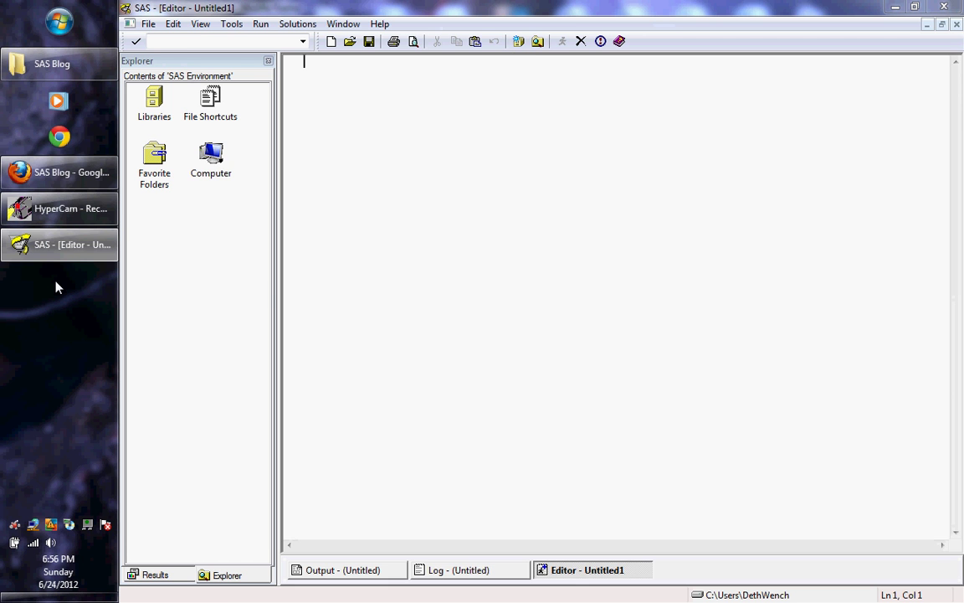
{"action": "left_click", "coordinate": [28, 174]}
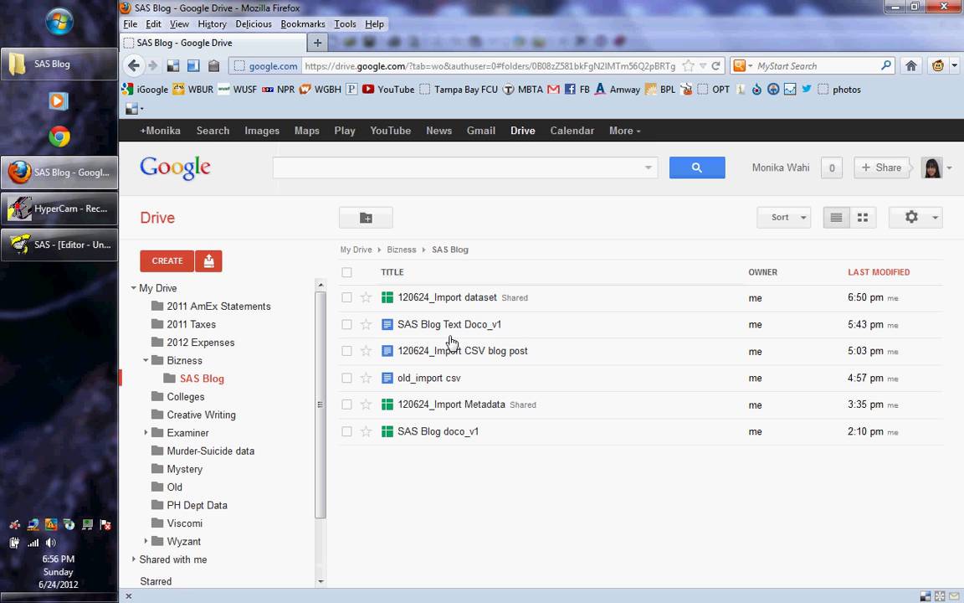
Open 120624_Import Metadata, read the Data_Raw and Data descriptions, then view the Data Dictionary sheet
{"action": "left_click", "coordinate": [489, 408]}
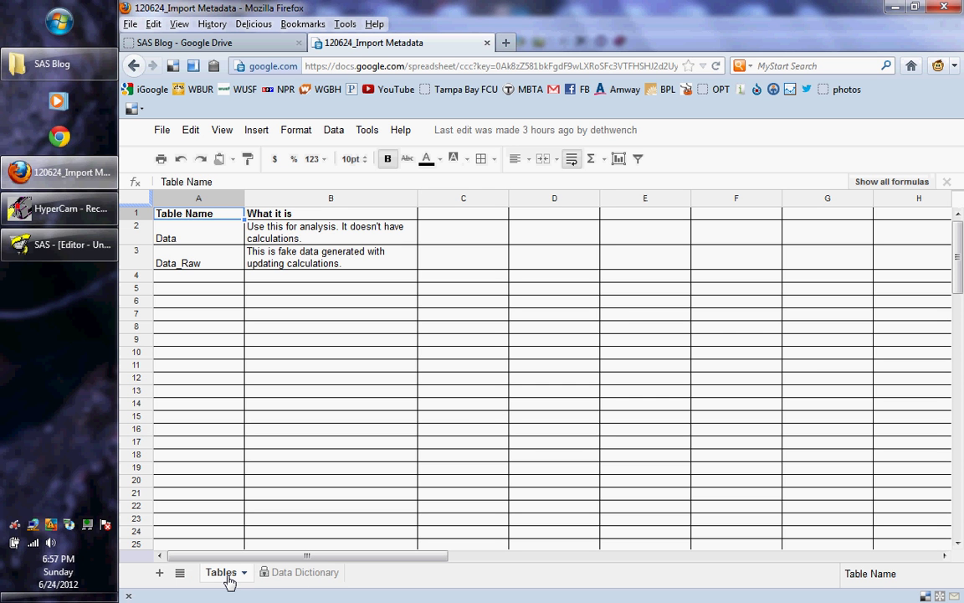
{"action": "left_click", "coordinate": [357, 264]}
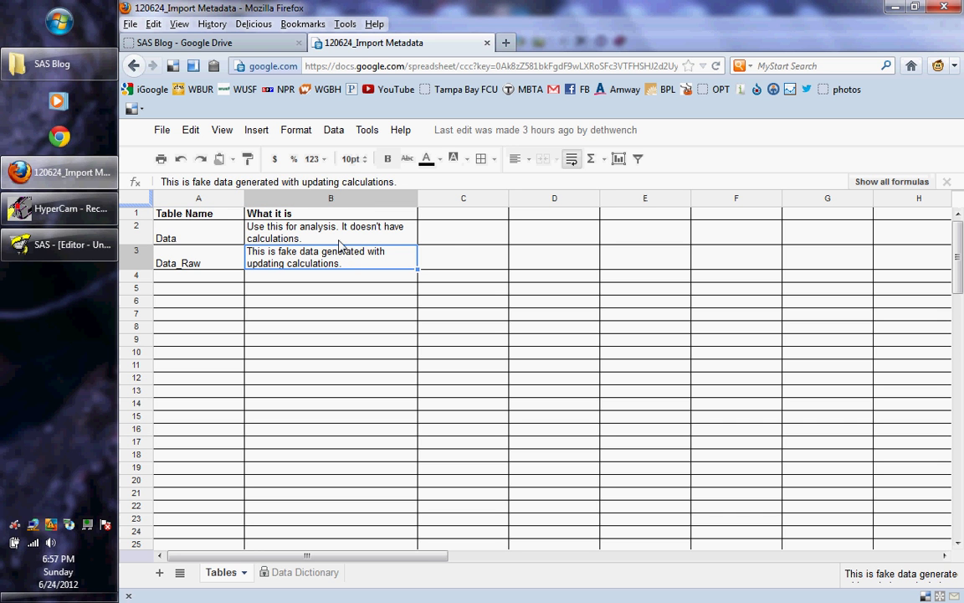
{"action": "left_click", "coordinate": [338, 242]}
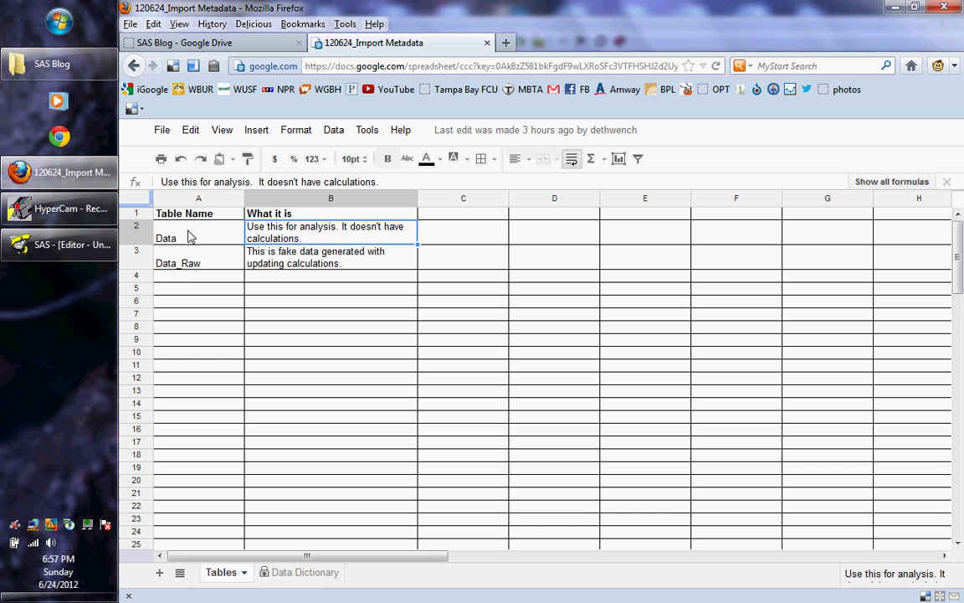
{"action": "left_click", "coordinate": [314, 577]}
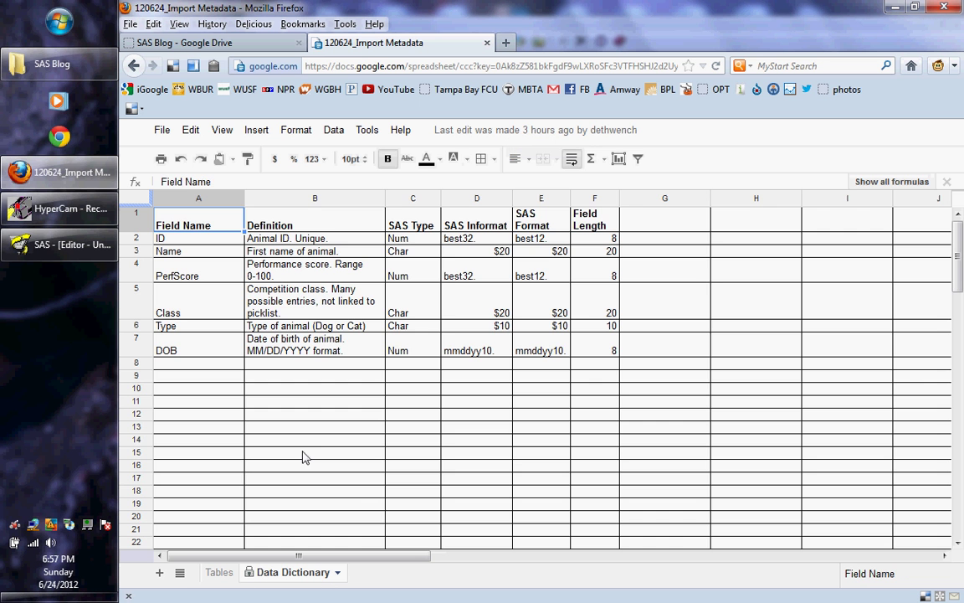
{"action": "left_click", "coordinate": [335, 239]}
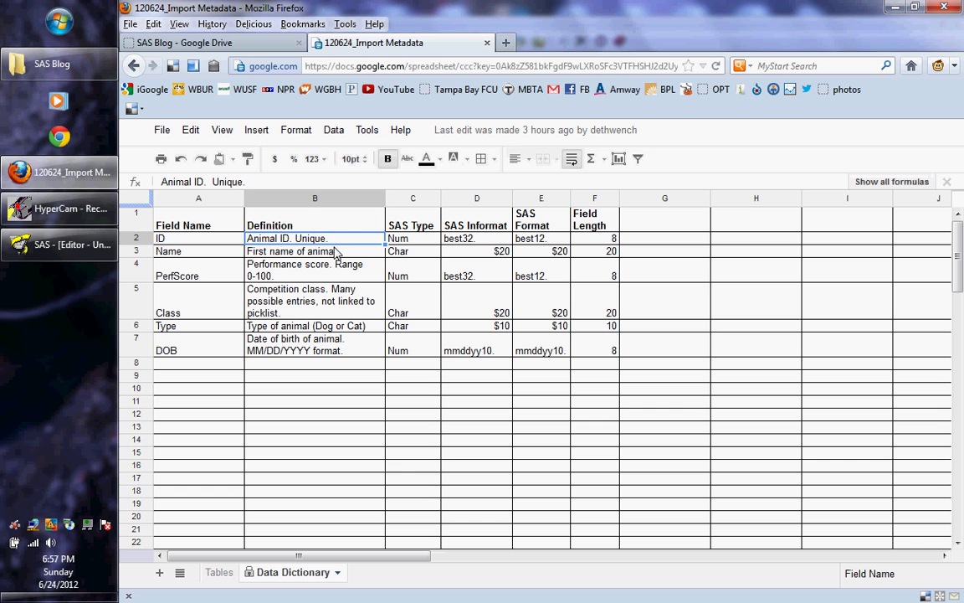
{"action": "key", "text": "Tab"}
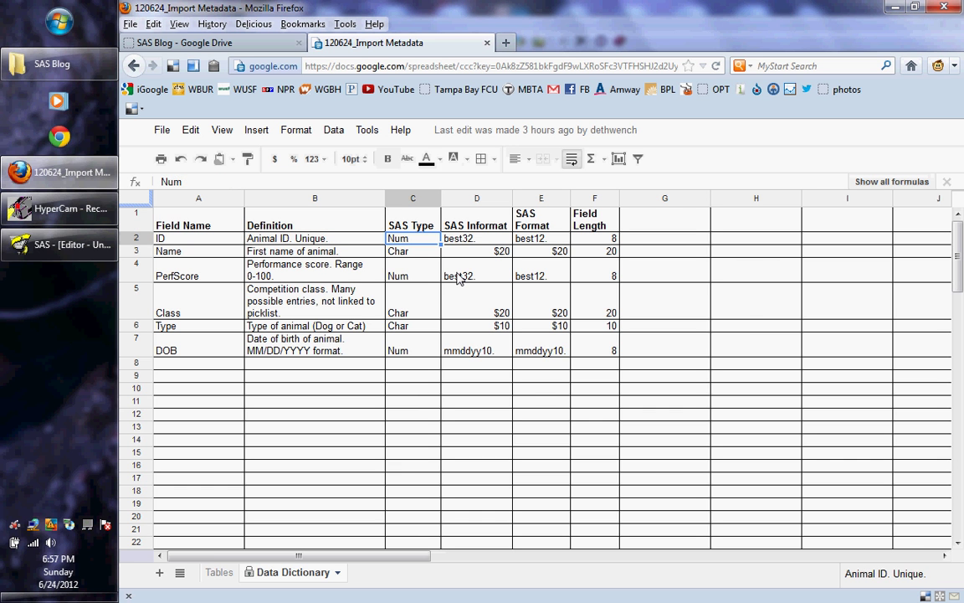
{"action": "key", "text": "Down"}
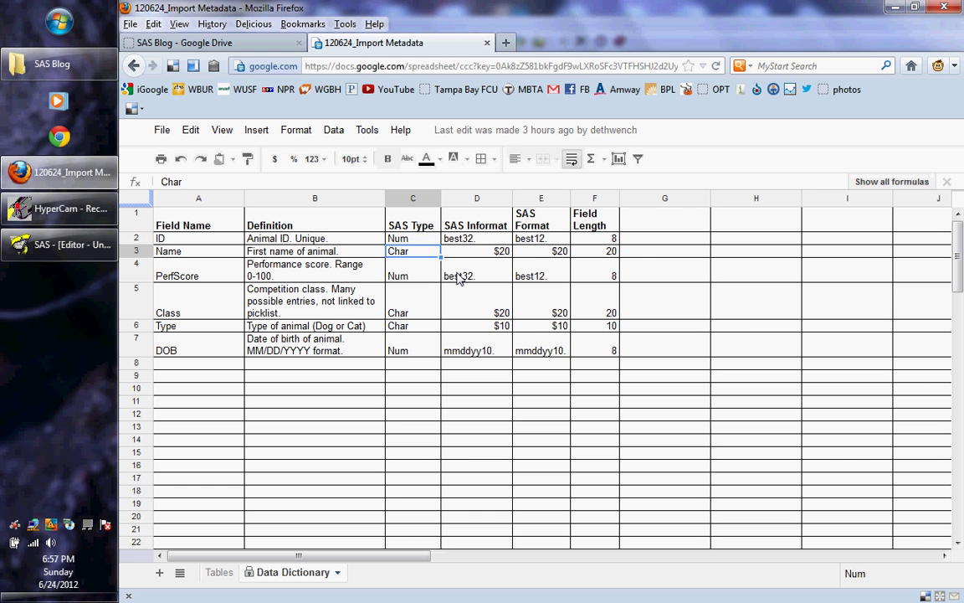
{"action": "key", "text": "Down"}
{"action": "key", "text": "Down"}
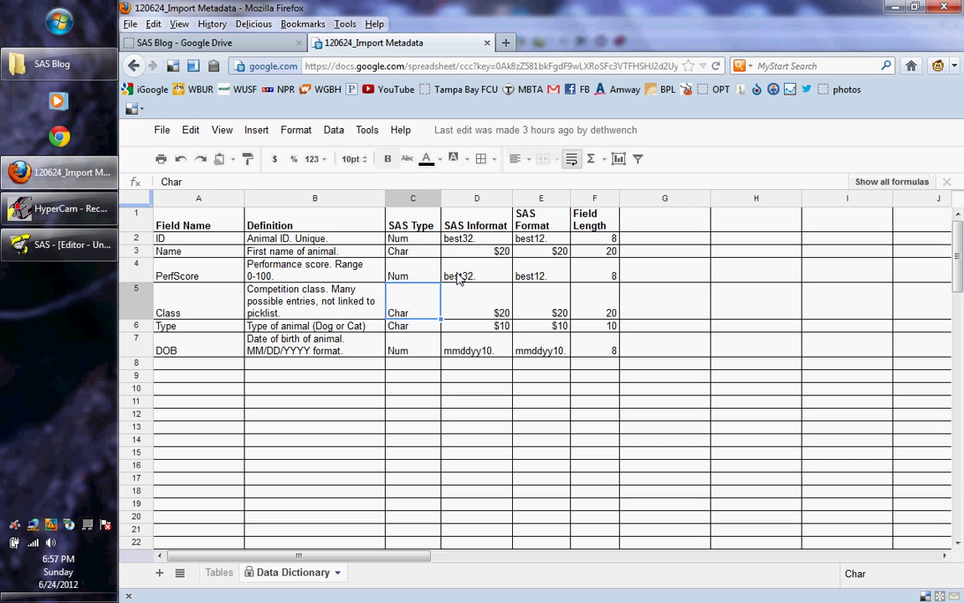
{"action": "key", "text": "Right"}
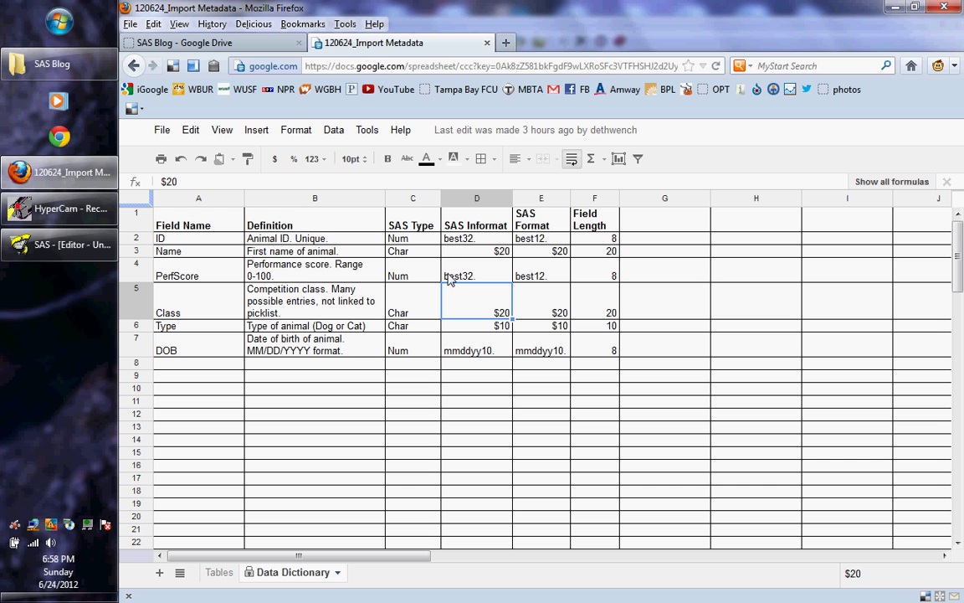
Open the 120624_Import dataset spreadsheet from the Google Drive file list
{"action": "mouse_move", "coordinate": [77, 217]}
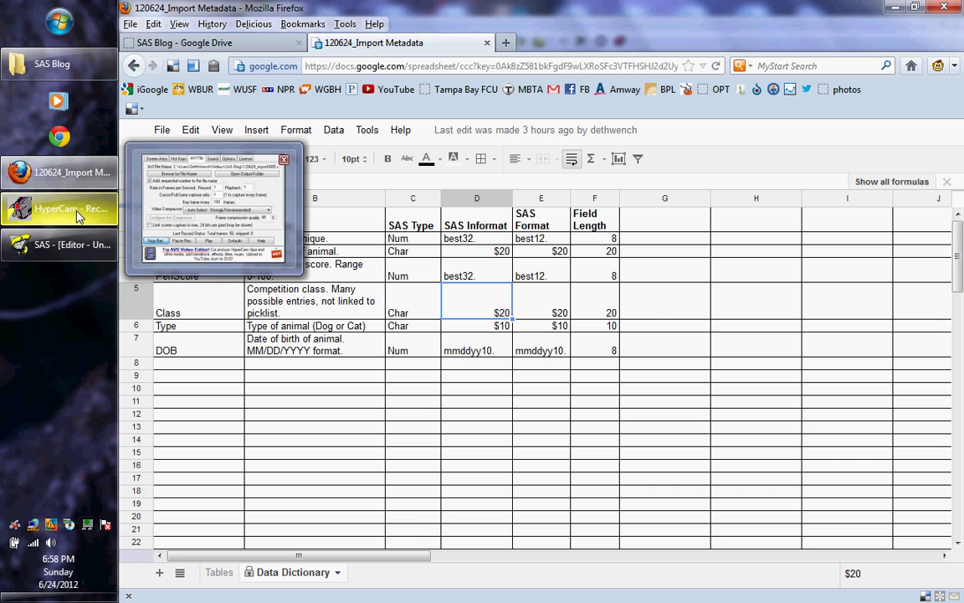
{"action": "mouse_move", "coordinate": [72, 176]}
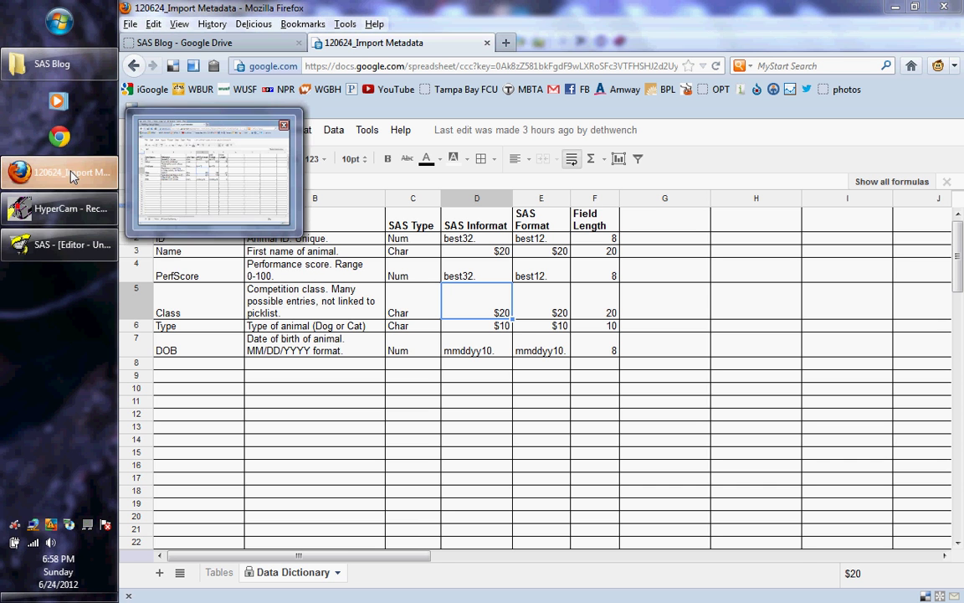
{"action": "left_click", "coordinate": [242, 240]}
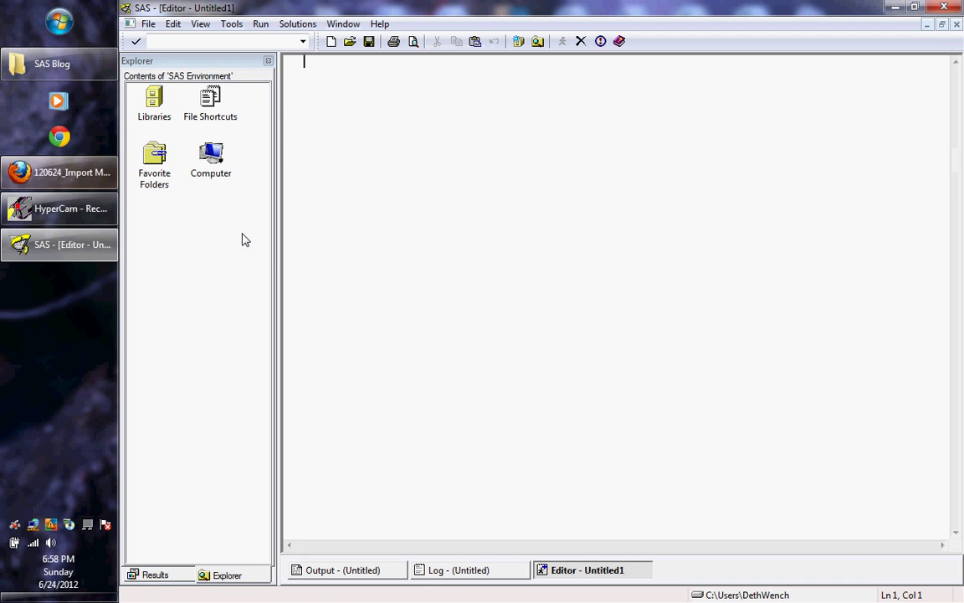
{"action": "left_click", "coordinate": [56, 184]}
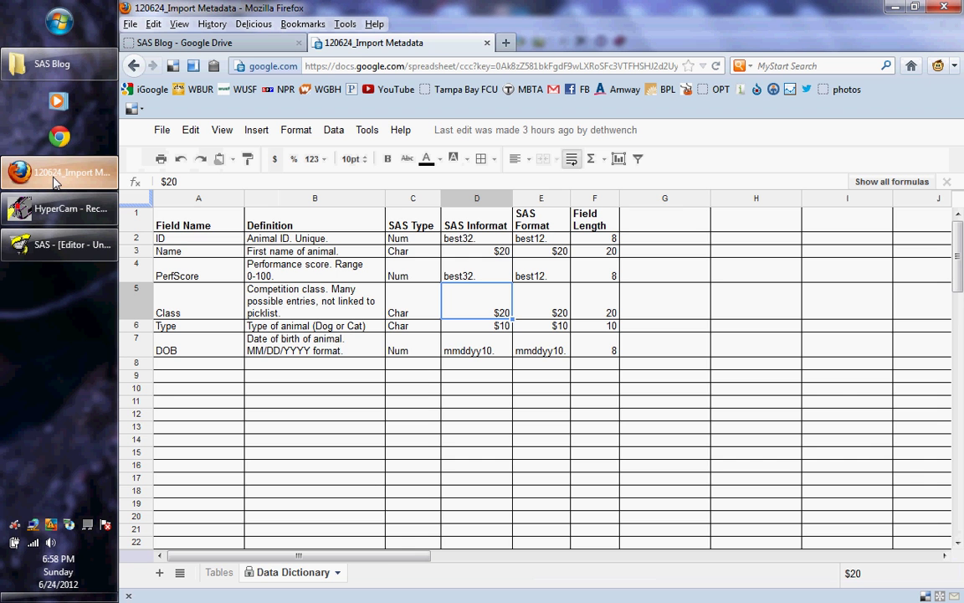
{"action": "left_click", "coordinate": [259, 47]}
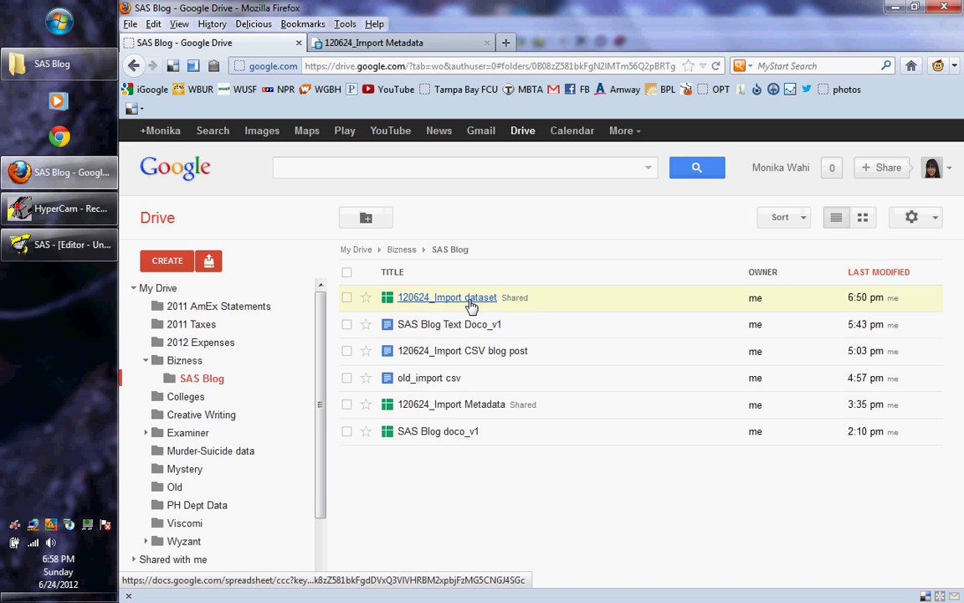
{"action": "left_click", "coordinate": [468, 298]}
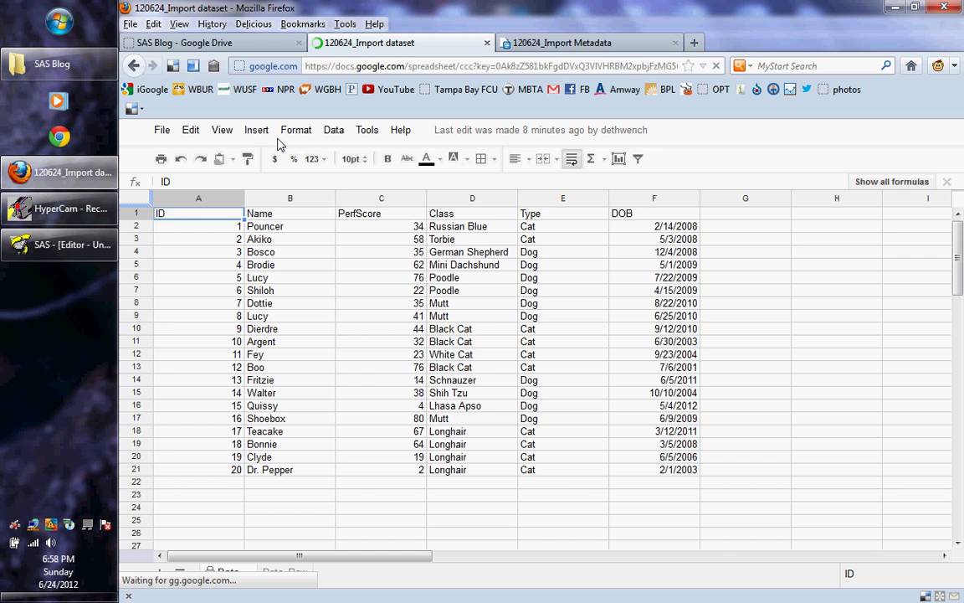
Download the Data sheet as a Comma Separated Values file and bring SAS forward
{"action": "left_click", "coordinate": [162, 131]}
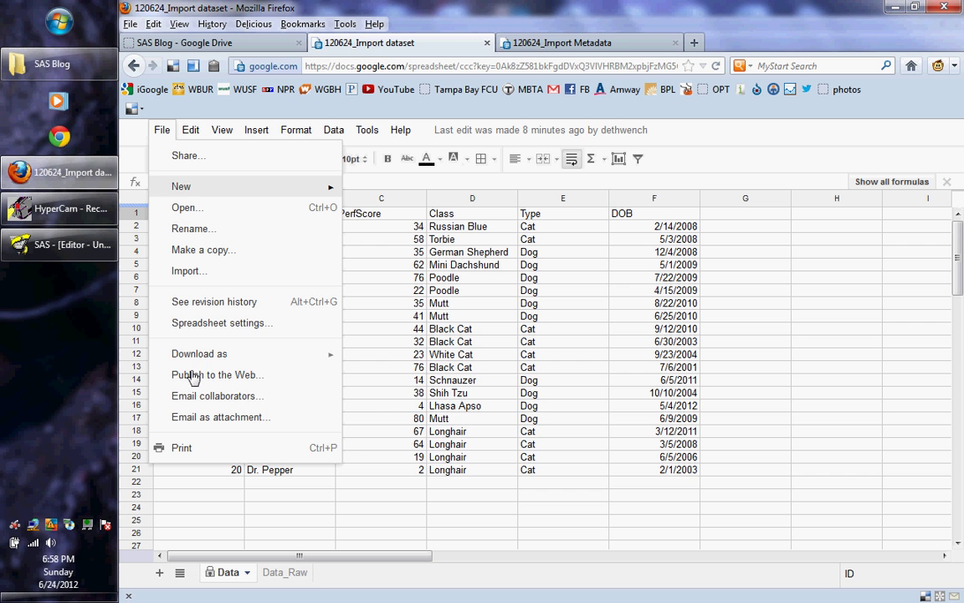
{"action": "mouse_move", "coordinate": [198, 358]}
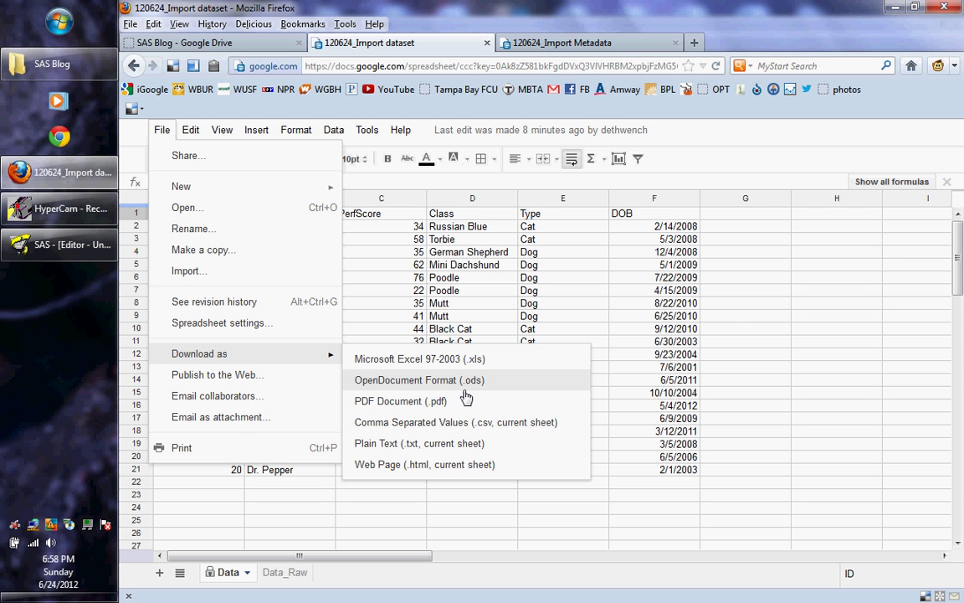
{"action": "left_click", "coordinate": [449, 422]}
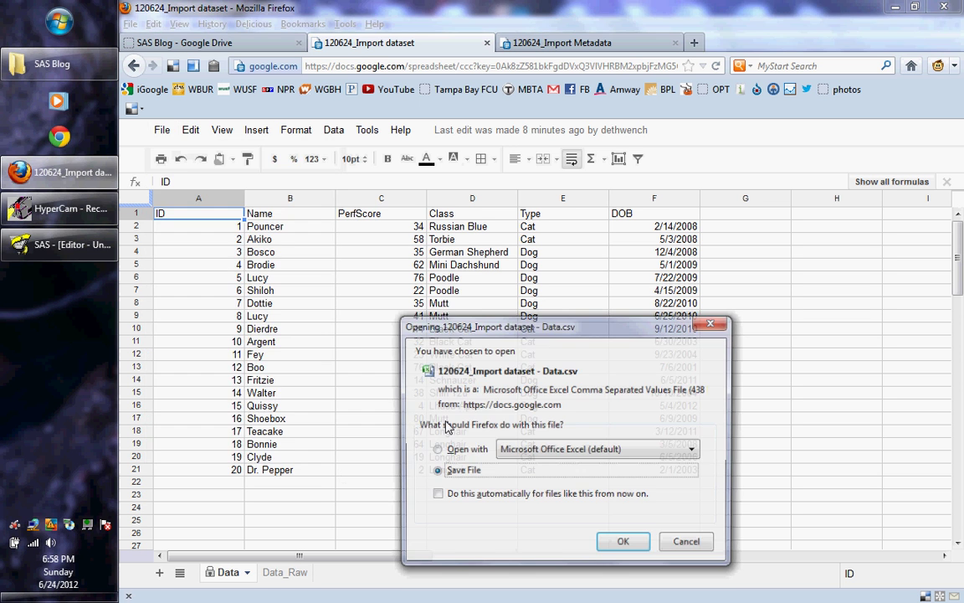
{"action": "left_click", "coordinate": [611, 552]}
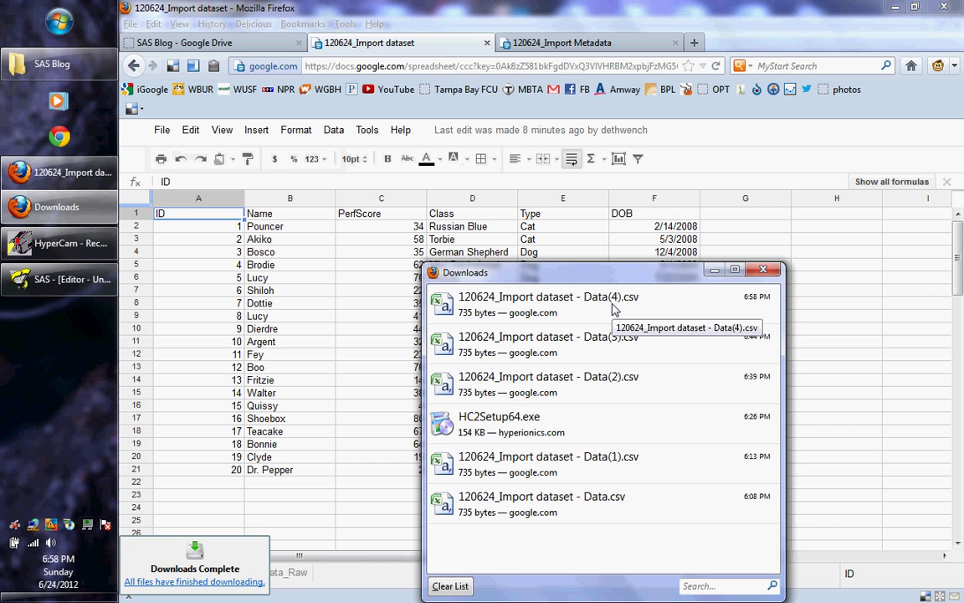
{"action": "left_click", "coordinate": [762, 271]}
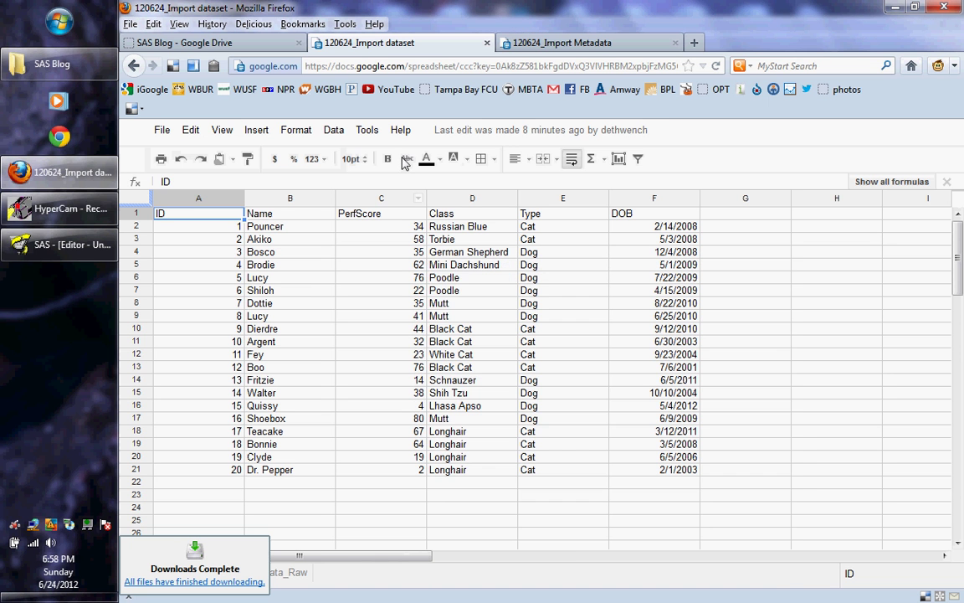
{"action": "left_click", "coordinate": [21, 245]}
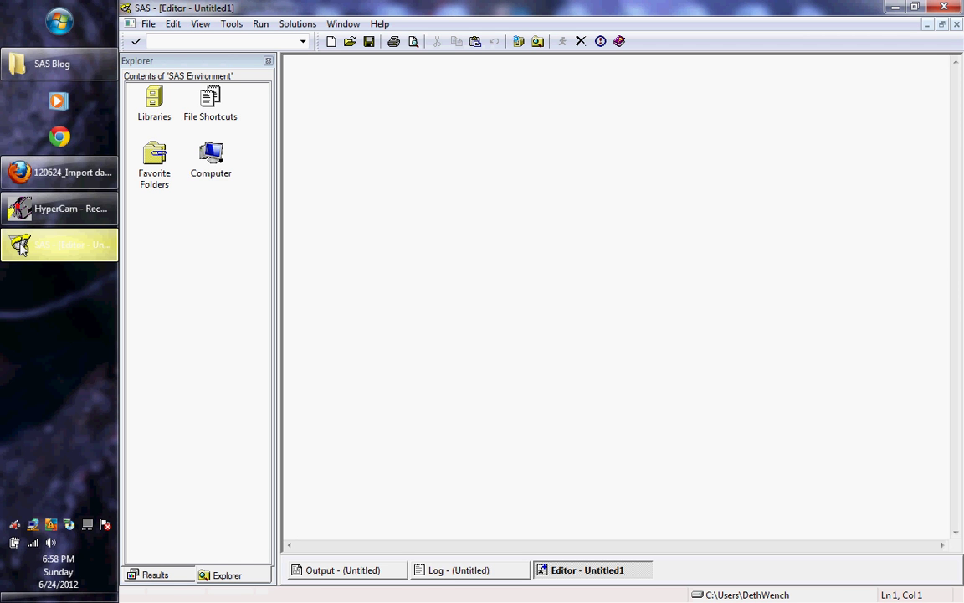
Start the Import Wizard with CSV as source and select '120624_Import dataset - Data(4).csv'
{"action": "left_click", "coordinate": [149, 25]}
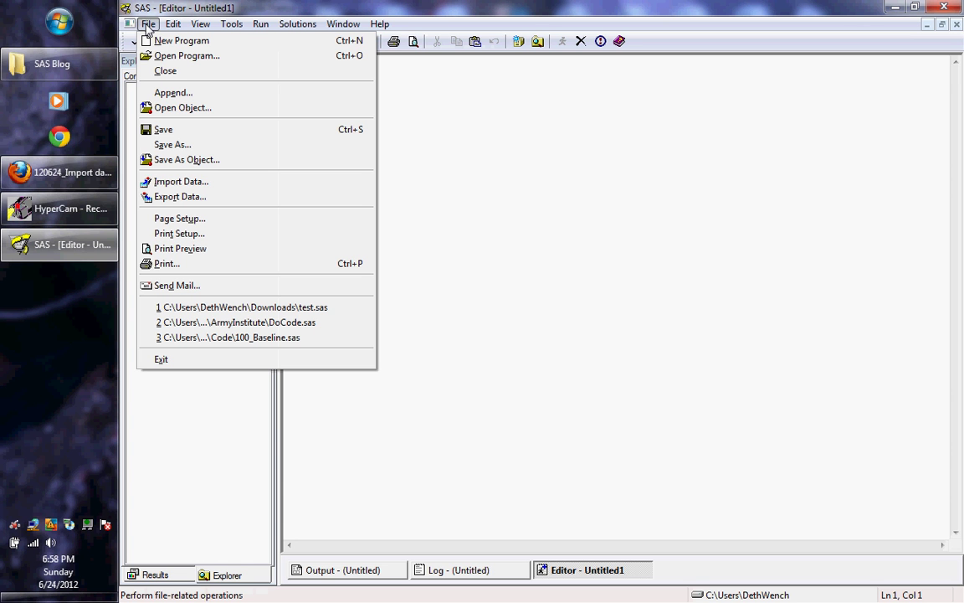
{"action": "left_click", "coordinate": [190, 186]}
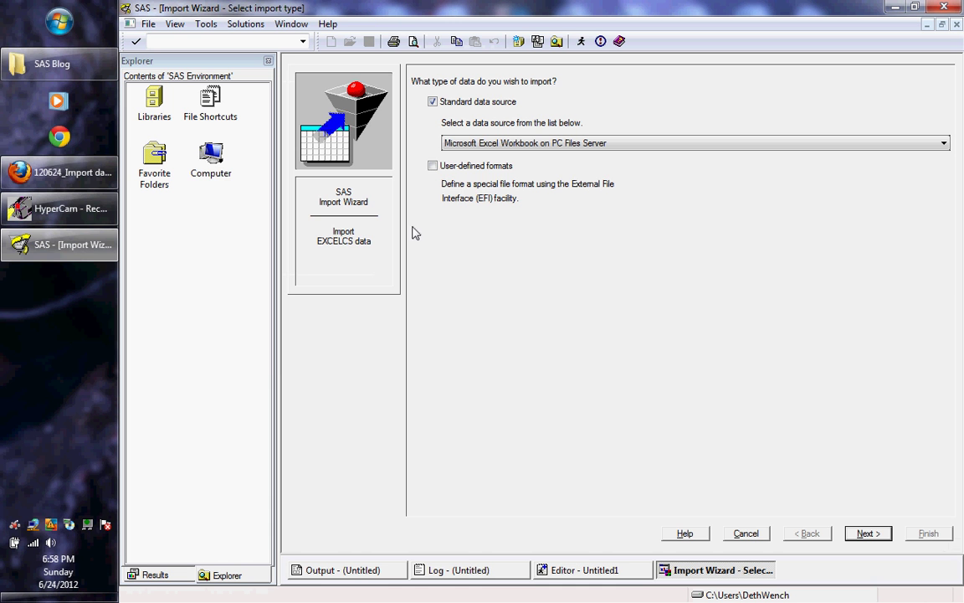
{"action": "left_click", "coordinate": [590, 143]}
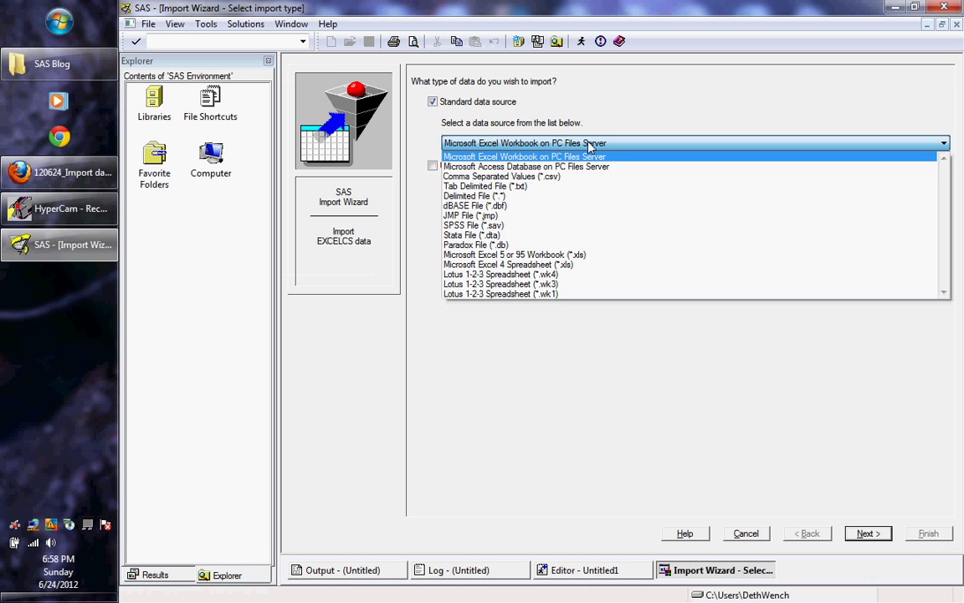
{"action": "left_click", "coordinate": [575, 177]}
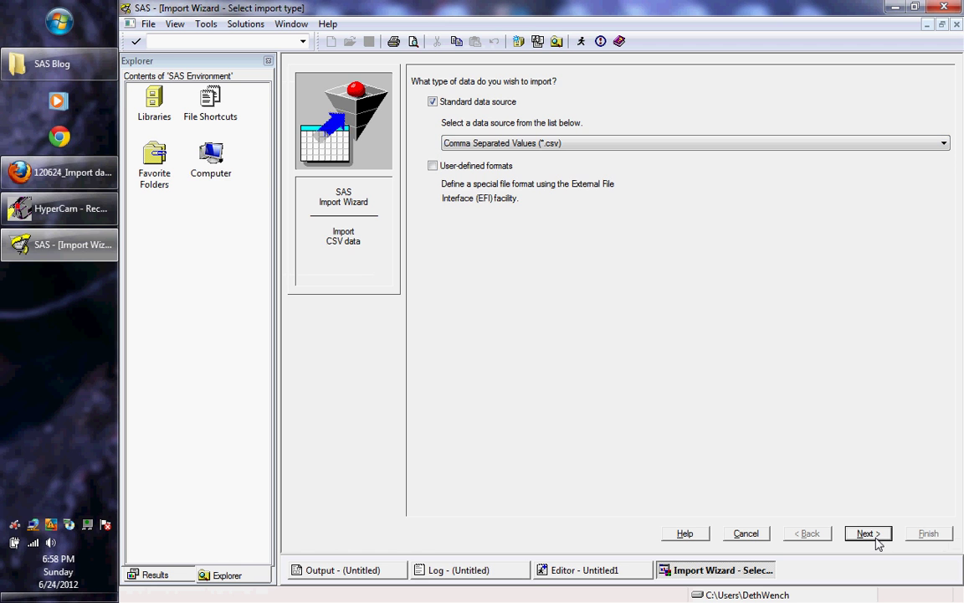
{"action": "left_click", "coordinate": [868, 534]}
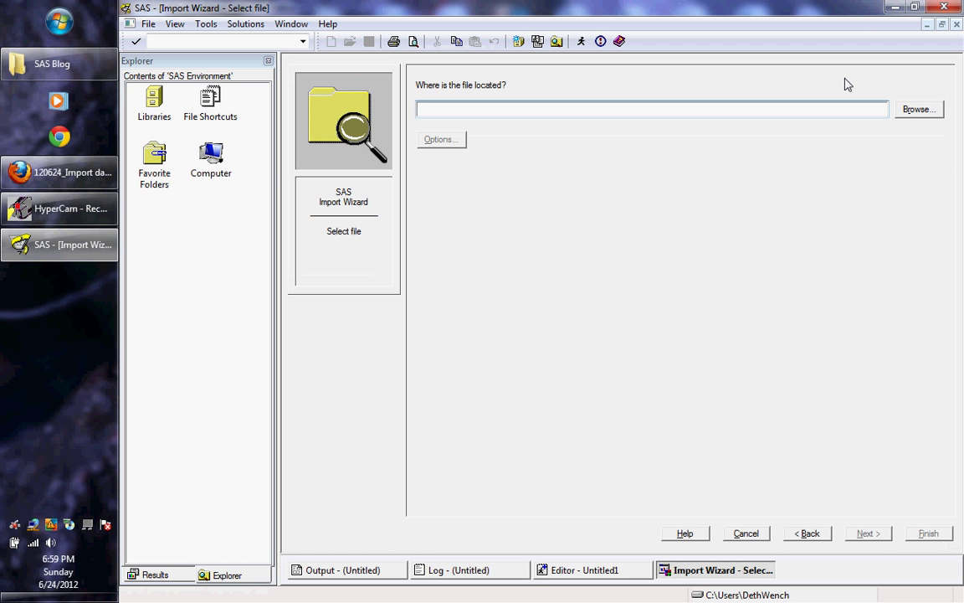
{"action": "left_click", "coordinate": [908, 109]}
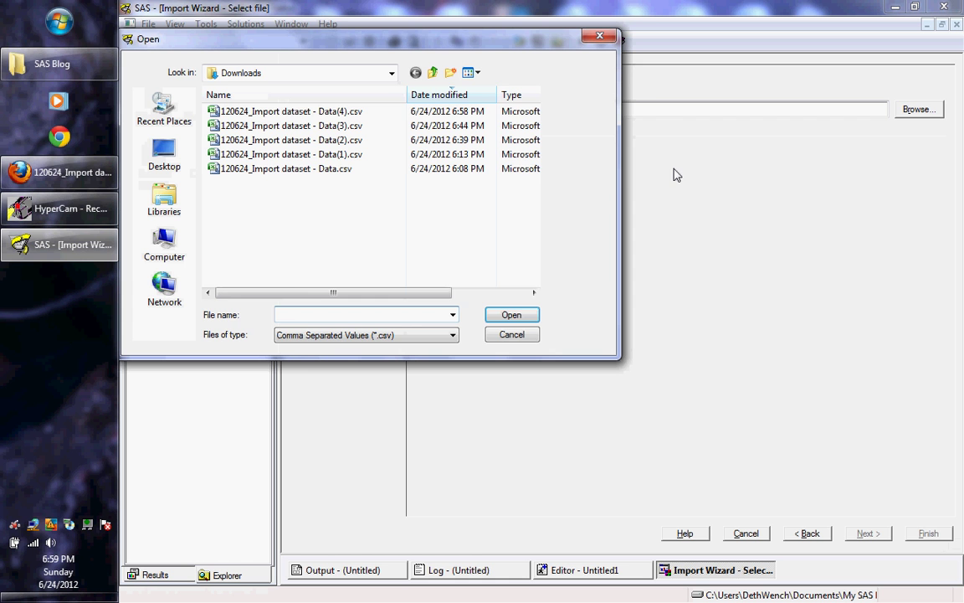
{"action": "left_click", "coordinate": [428, 114]}
{"action": "left_click", "coordinate": [525, 322]}
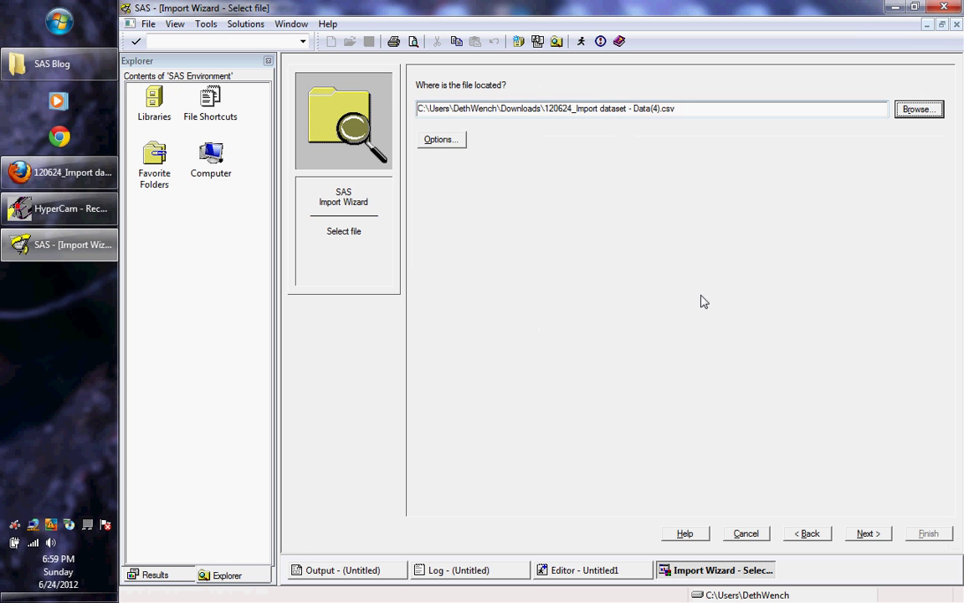
Set the destination to library WORK, member A, and finish the import
{"action": "left_click", "coordinate": [861, 533]}
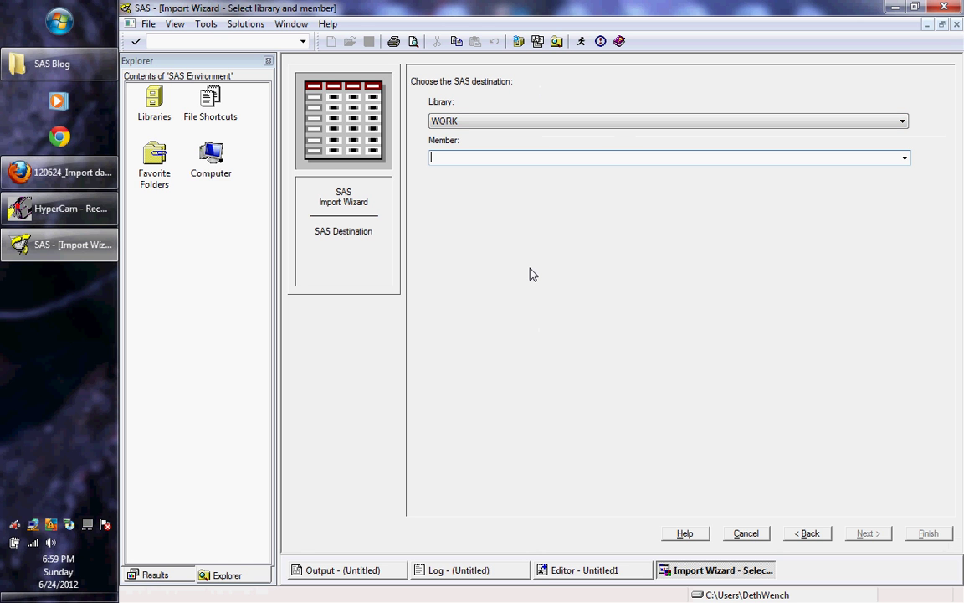
{"action": "type", "text": "a"}
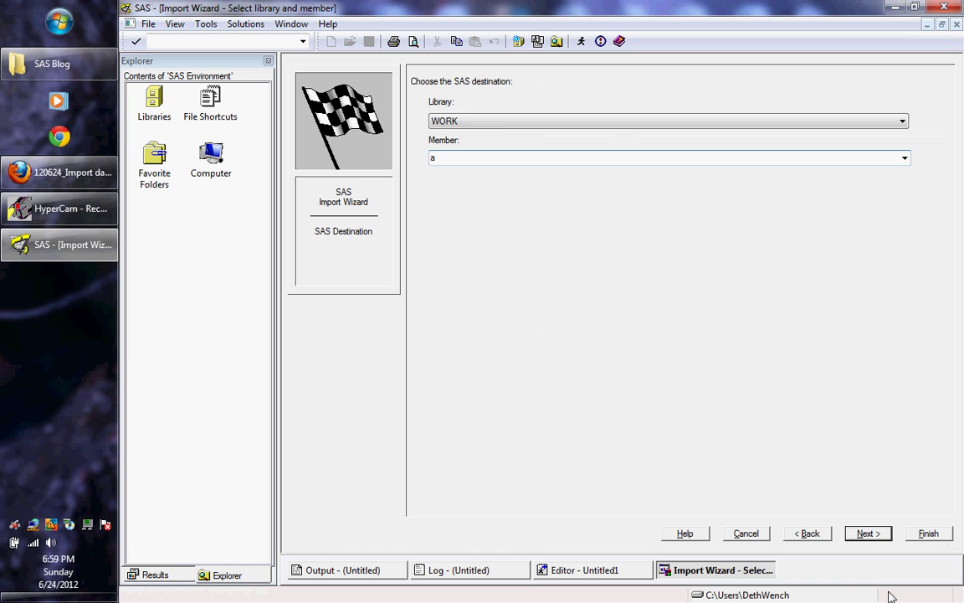
{"action": "left_click", "coordinate": [867, 533]}
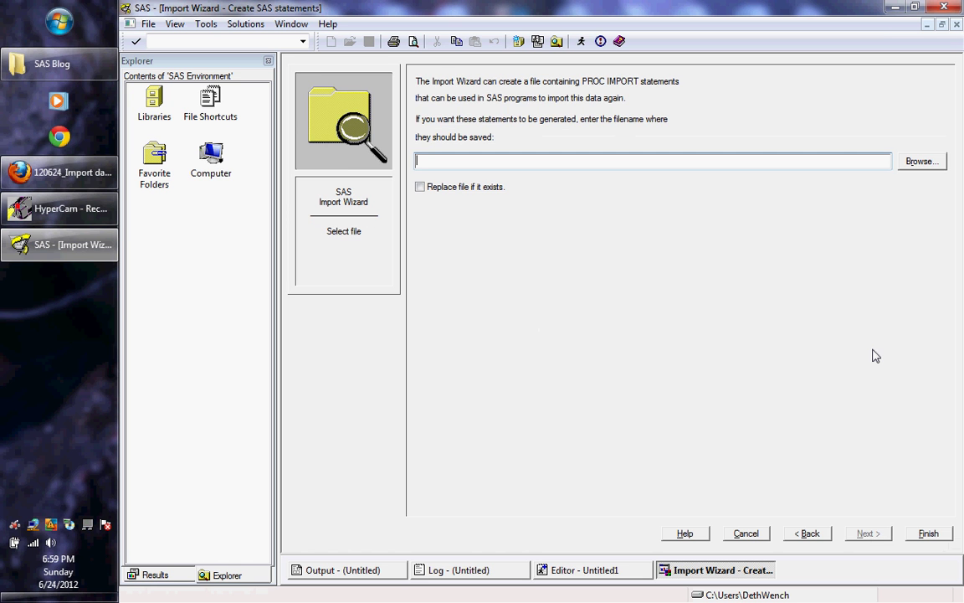
{"action": "left_click", "coordinate": [927, 533]}
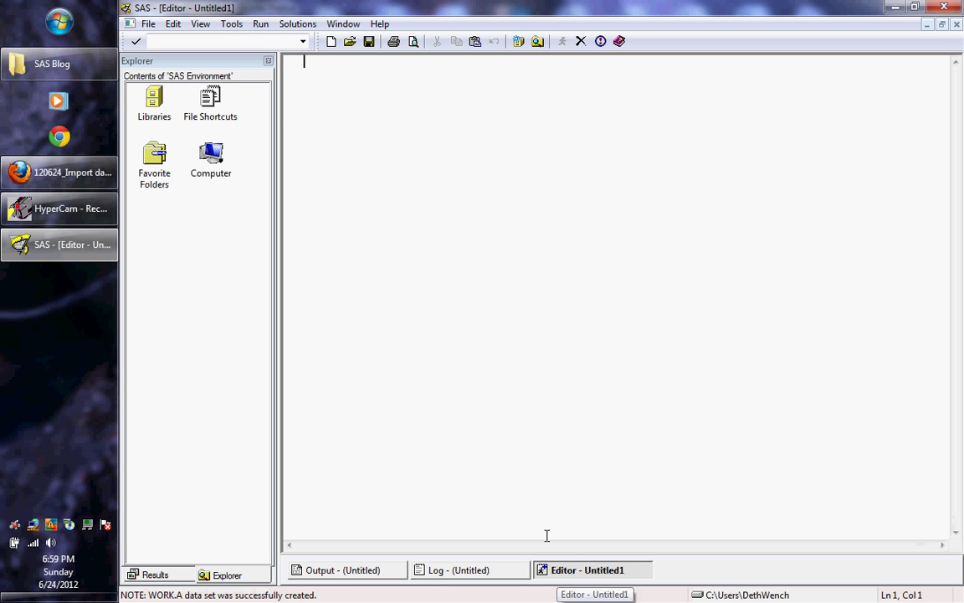
Copy the generated data-step code (log lines 1–33) from the import log
{"action": "left_click", "coordinate": [442, 570]}
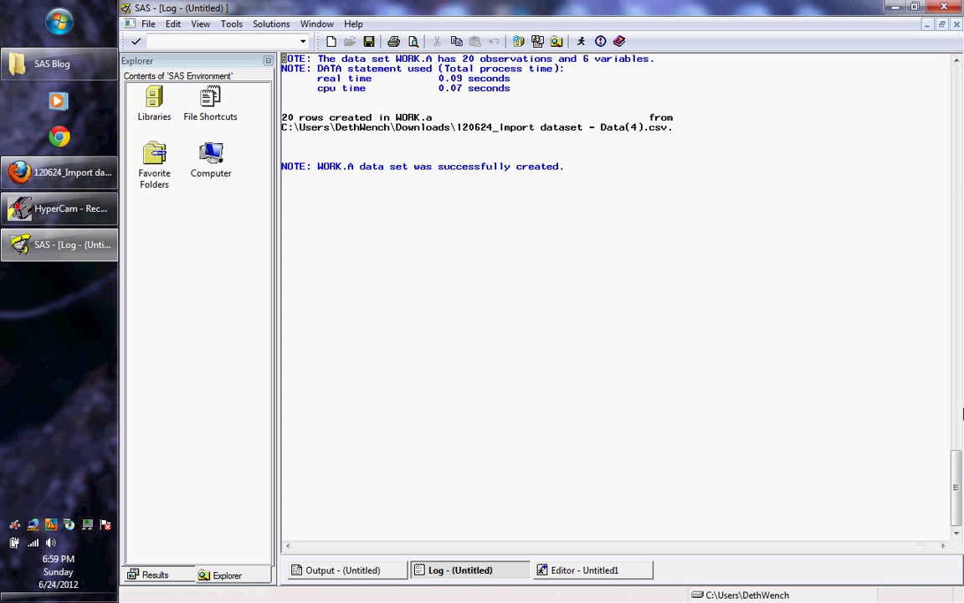
{"action": "scroll", "coordinate": [961, 410], "scroll_direction": "up", "scroll_amount": 3}
{"action": "left_click_drag", "start_coordinate": [959, 410], "coordinate": [938, 125]}
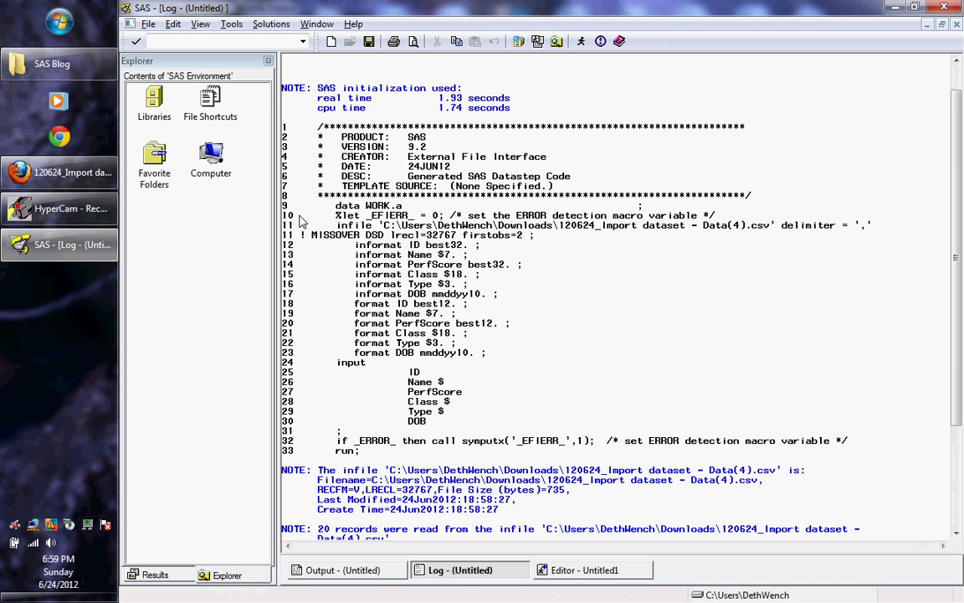
{"action": "left_click", "coordinate": [309, 119]}
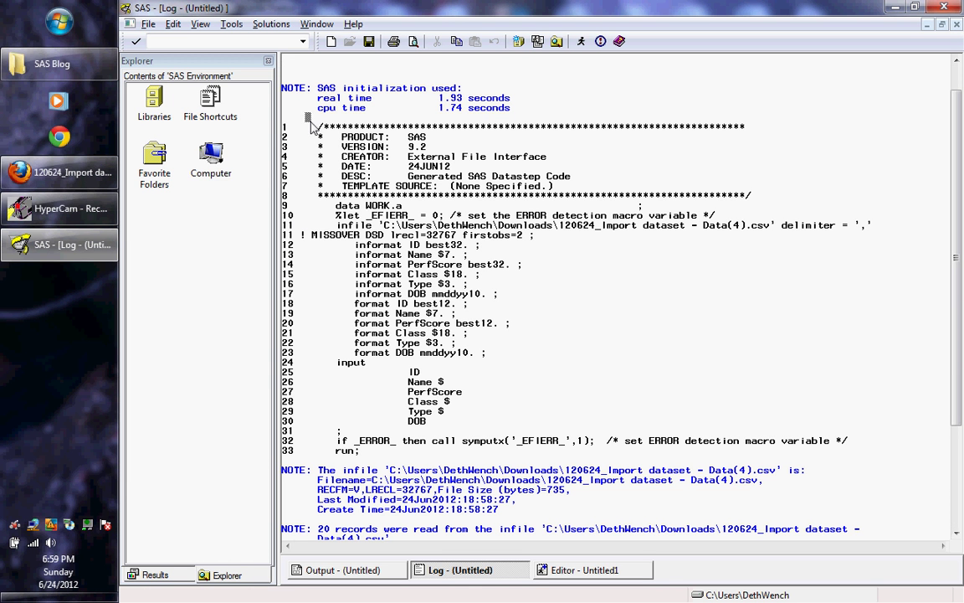
{"action": "left_click_drag", "start_coordinate": [311, 122], "coordinate": [912, 463]}
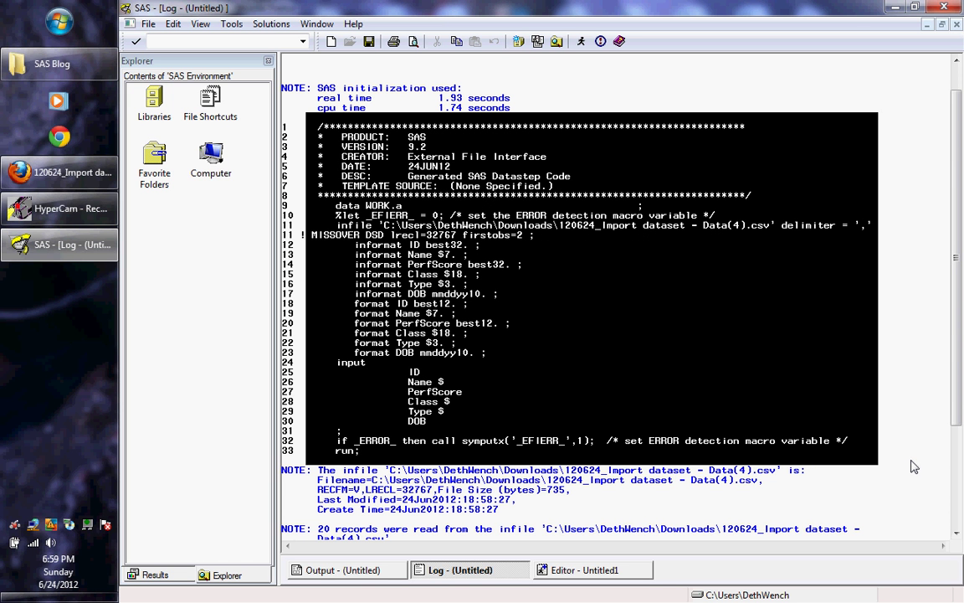
{"action": "left_click", "coordinate": [173, 24]}
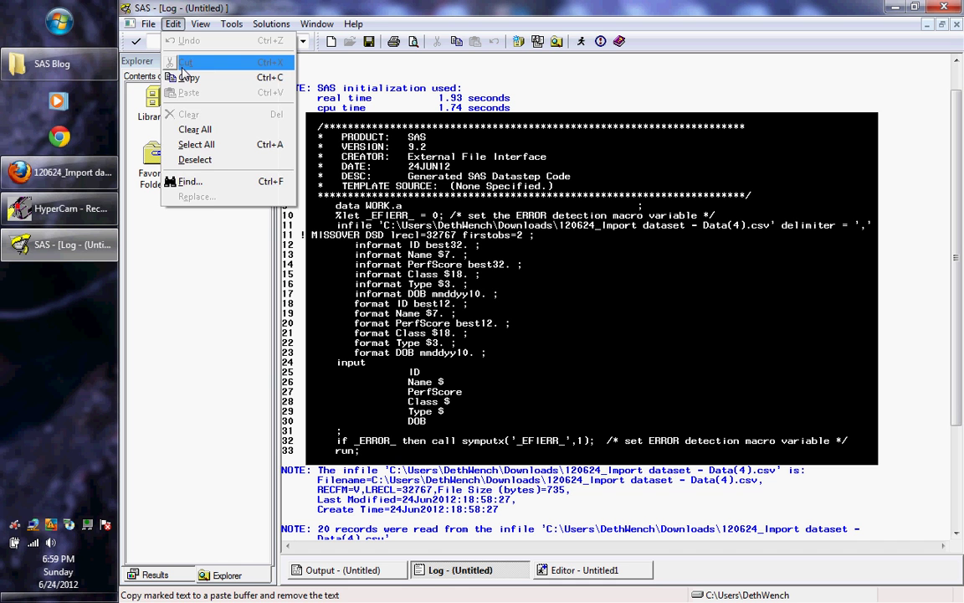
{"action": "left_click", "coordinate": [183, 77]}
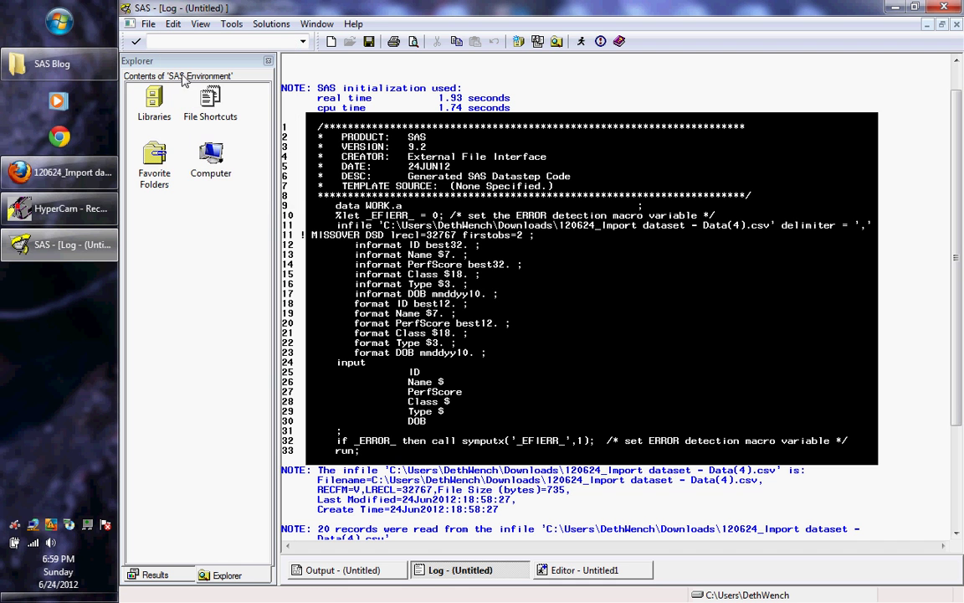
{"action": "left_click", "coordinate": [632, 563]}
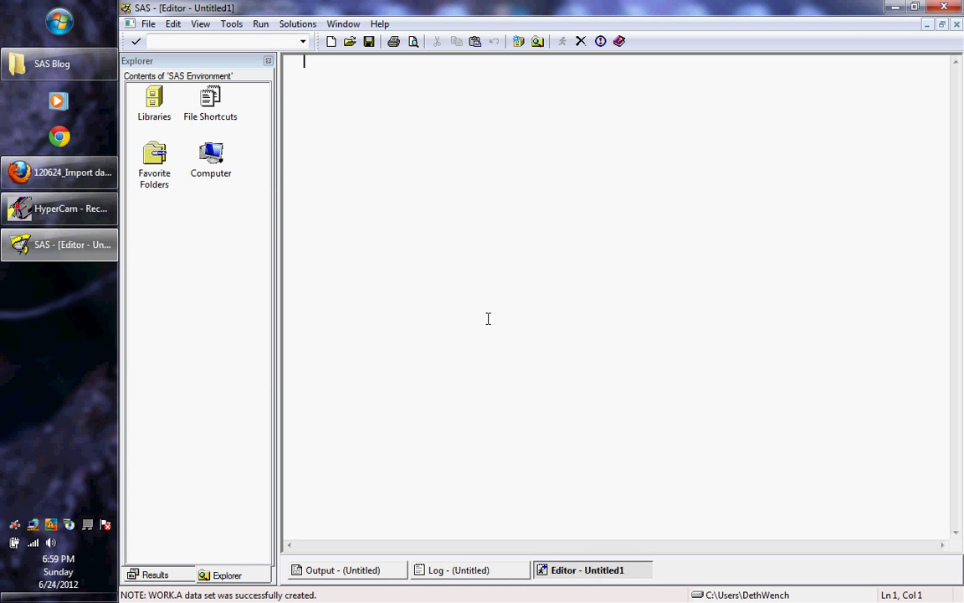
Paste the generated code and add blank lines after the infile, informat and format sections
{"action": "key", "text": "F4"}
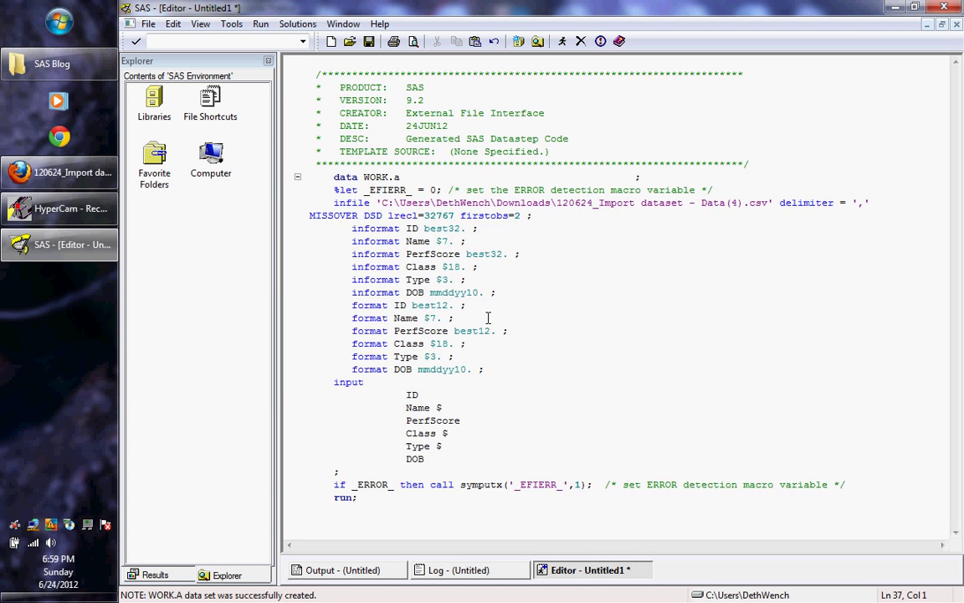
{"action": "left_click", "coordinate": [556, 215]}
{"action": "key", "text": "Return"}
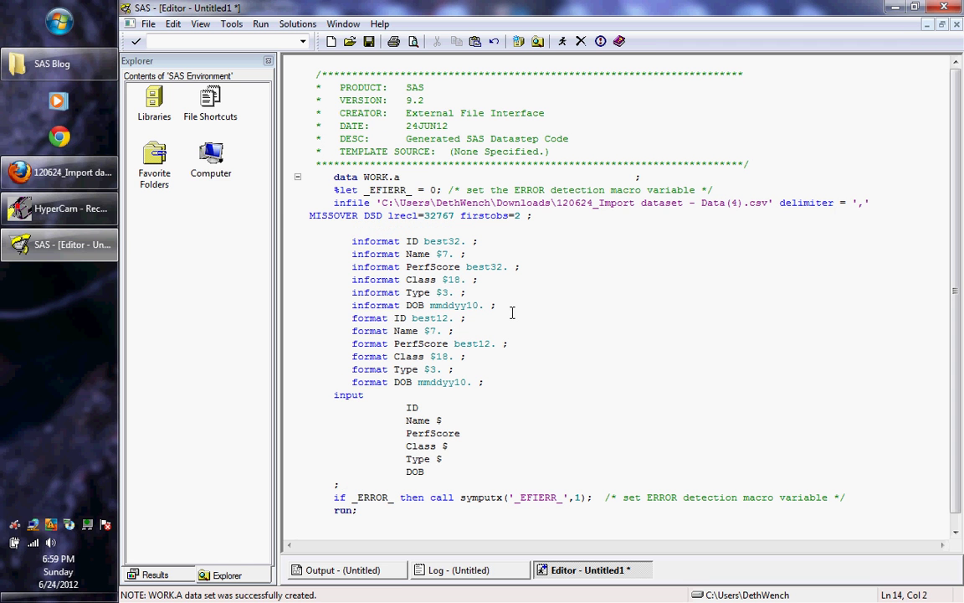
{"action": "left_click", "coordinate": [503, 306]}
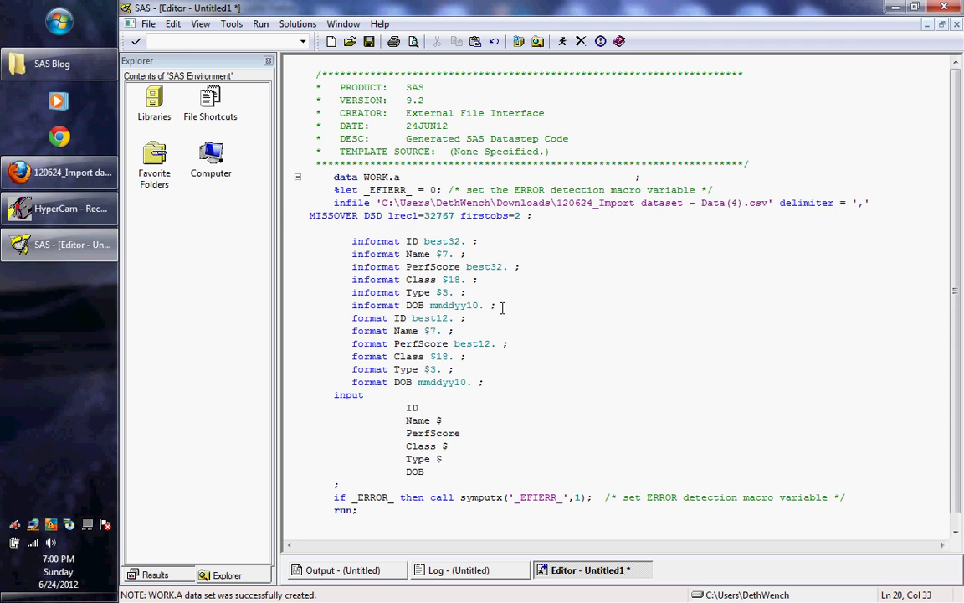
{"action": "key", "text": "Return"}
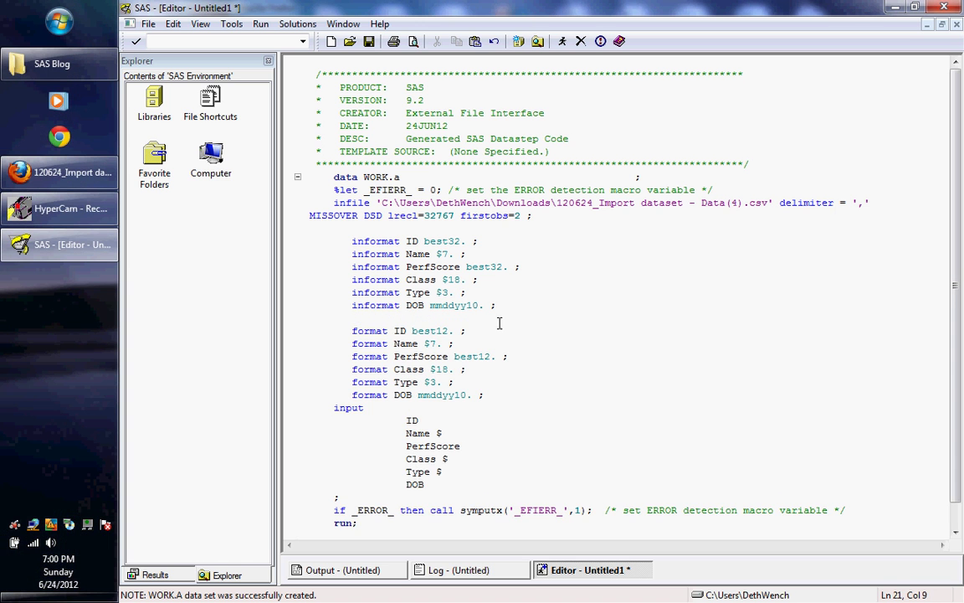
{"action": "left_click", "coordinate": [497, 395]}
{"action": "key", "text": "Return"}
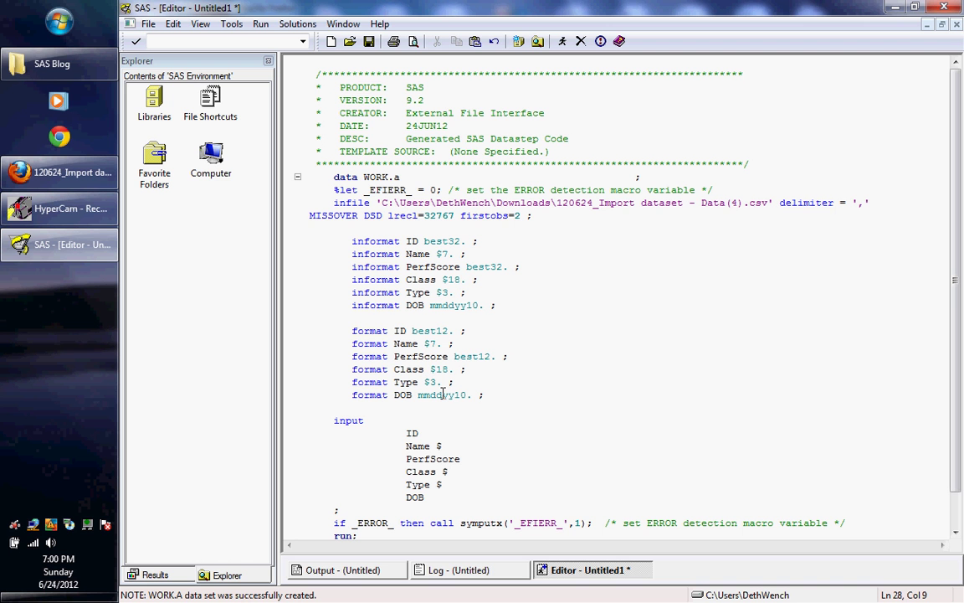
Point out character variables Name, Class, Type, numeric ID, PerfScore, DOB, and the Name $7. informat
{"action": "left_click", "coordinate": [446, 444]}
{"action": "left_click", "coordinate": [453, 471]}
{"action": "key", "text": "Down"}
{"action": "left_click", "coordinate": [423, 433]}
{"action": "left_click", "coordinate": [462, 459]}
{"action": "left_click", "coordinate": [426, 497]}
{"action": "left_click", "coordinate": [449, 253]}
{"action": "left_click", "coordinate": [67, 174]}
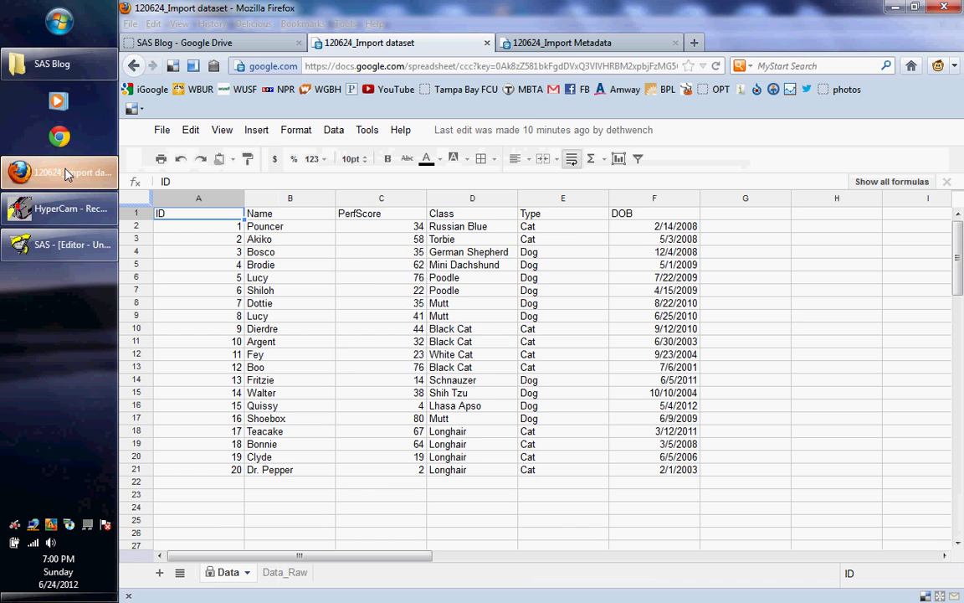
{"action": "left_click", "coordinate": [549, 43]}
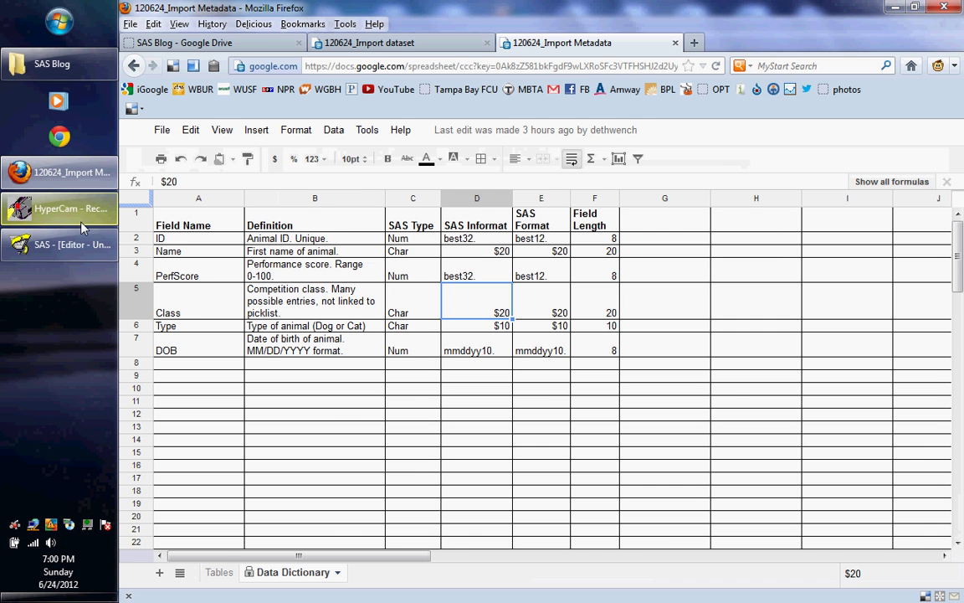
{"action": "left_click", "coordinate": [73, 244]}
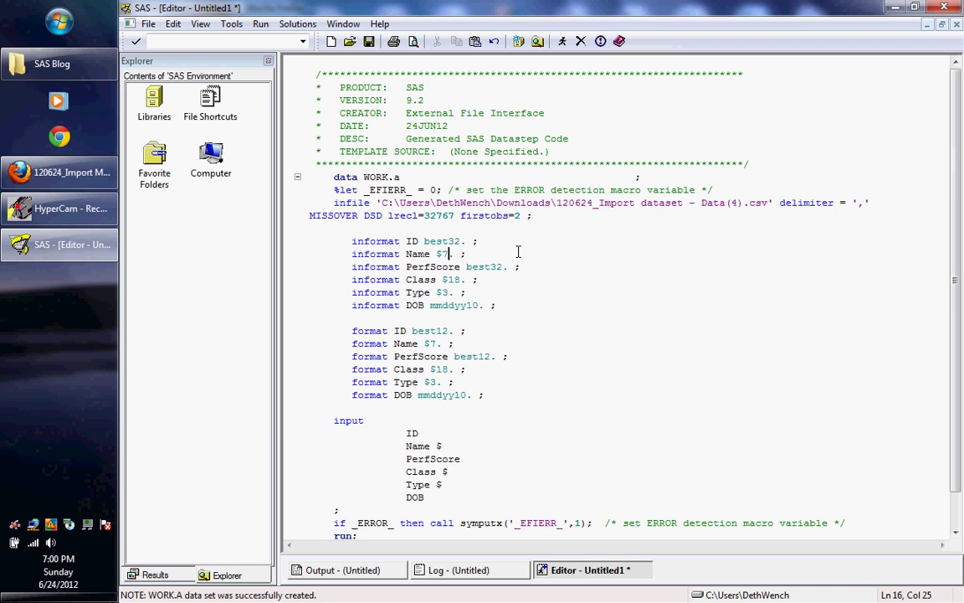
Open data set A from the Work library, browse its 20 rows, then close the table view
{"action": "double_click", "coordinate": [154, 99]}
{"action": "double_click", "coordinate": [211, 158]}
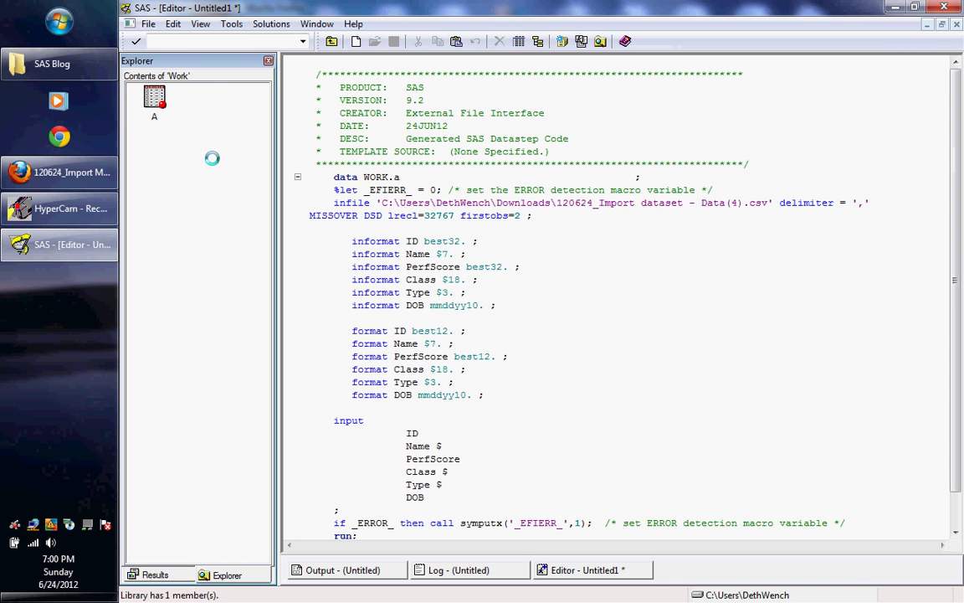
{"action": "double_click", "coordinate": [151, 107]}
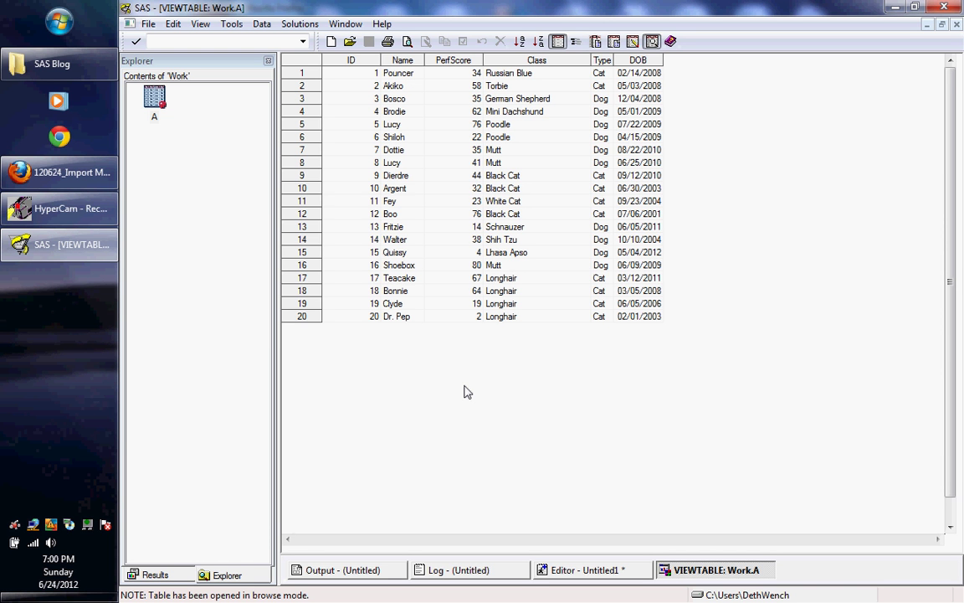
{"action": "left_click", "coordinate": [957, 25]}
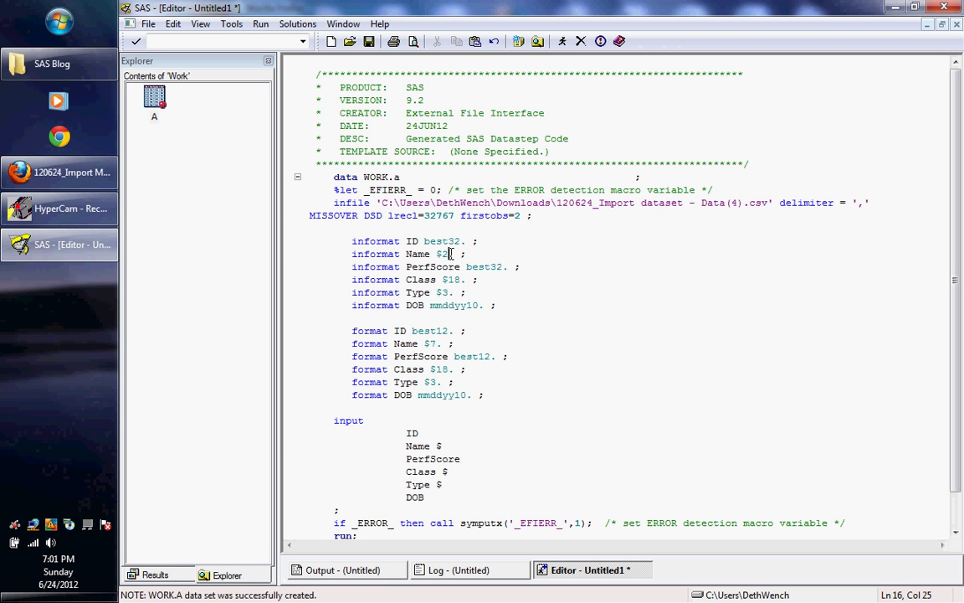
Change the Name and Class informats to $20. and the Type informat to $10
{"action": "type", "text": "0"}
{"action": "left_click", "coordinate": [460, 280]}
{"action": "type", "text": "0"}
{"action": "left_click", "coordinate": [452, 279]}
{"action": "key", "text": "BackSpace"}
{"action": "left_click", "coordinate": [447, 292]}
{"action": "key", "text": "Left"}
{"action": "key", "text": "Delete"}
{"action": "type", "text": "10"}
Change the Name and Class formats to $20. and the Type format to $10
{"action": "left_click", "coordinate": [431, 343]}
{"action": "key", "text": "Delete"}
{"action": "type", "text": "20"}
{"action": "left_click", "coordinate": [449, 369]}
{"action": "key", "text": "BackSpace"}
{"action": "key", "text": "BackSpace"}
{"action": "type", "text": "20"}
{"action": "left_click", "coordinate": [434, 382]}
{"action": "key", "text": "BackSpace"}
{"action": "type", "text": "10"}
{"action": "left_click", "coordinate": [148, 24]}
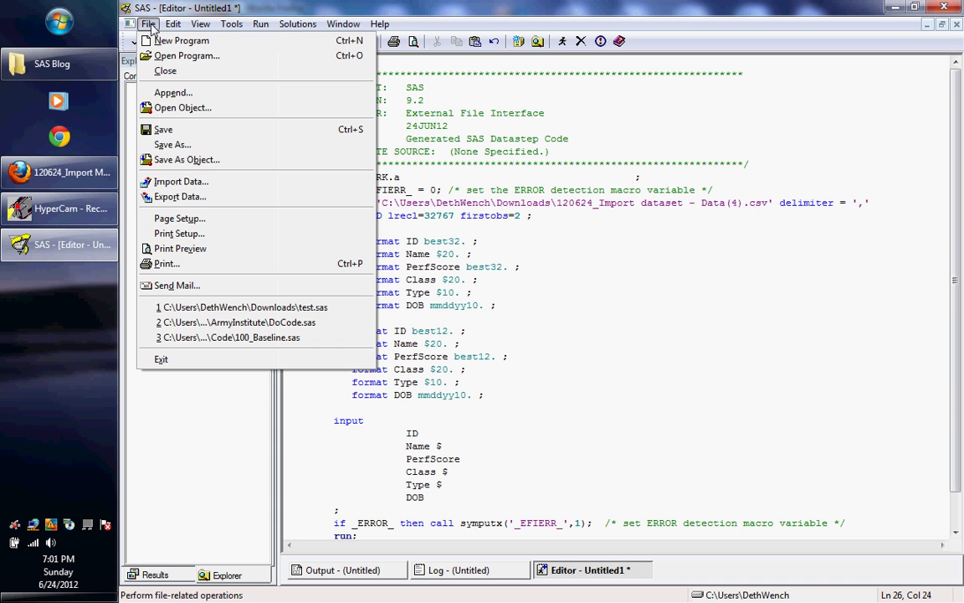
Save the program as test.sas, replacing the existing file
{"action": "left_click", "coordinate": [170, 147]}
{"action": "left_click", "coordinate": [235, 111]}
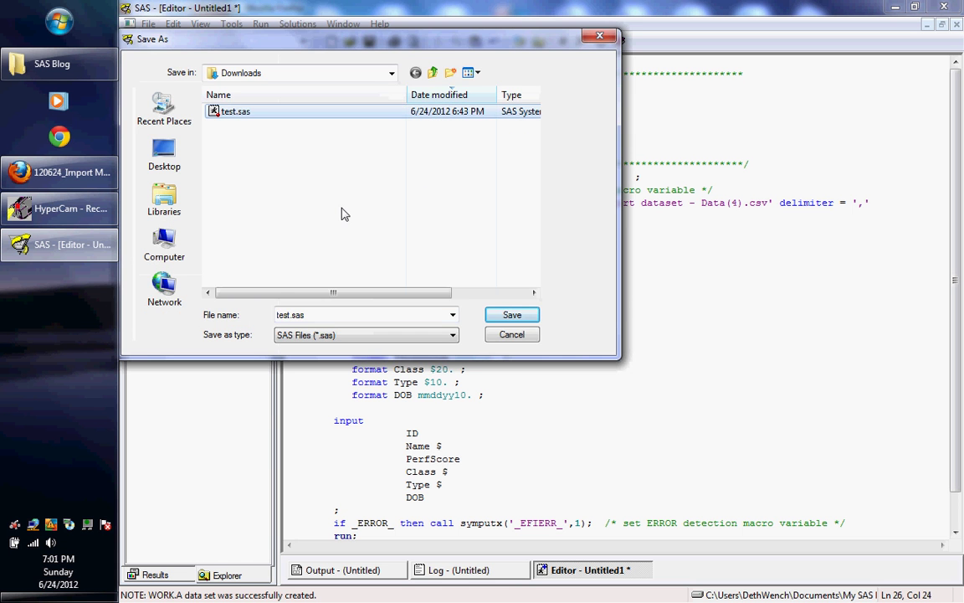
{"action": "left_click", "coordinate": [498, 317]}
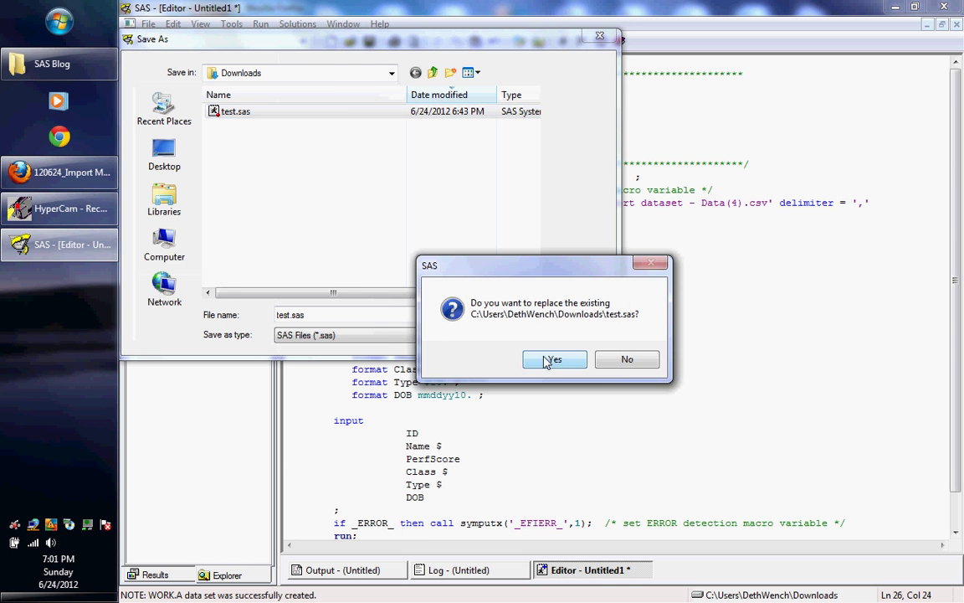
{"action": "left_click", "coordinate": [552, 360]}
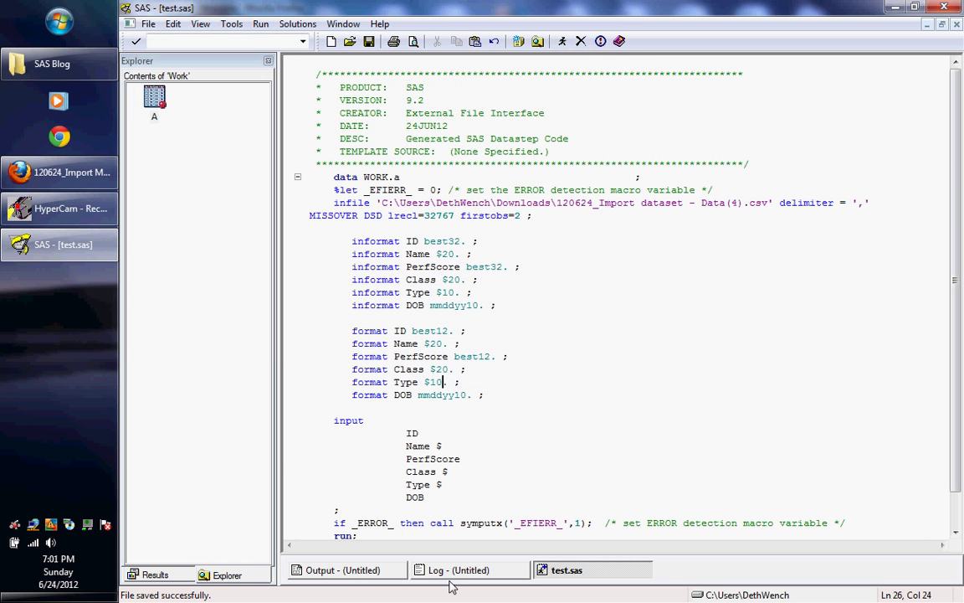
Clear all text from the log and return to the test.sas program
{"action": "left_click", "coordinate": [452, 572]}
{"action": "left_click", "coordinate": [466, 416]}
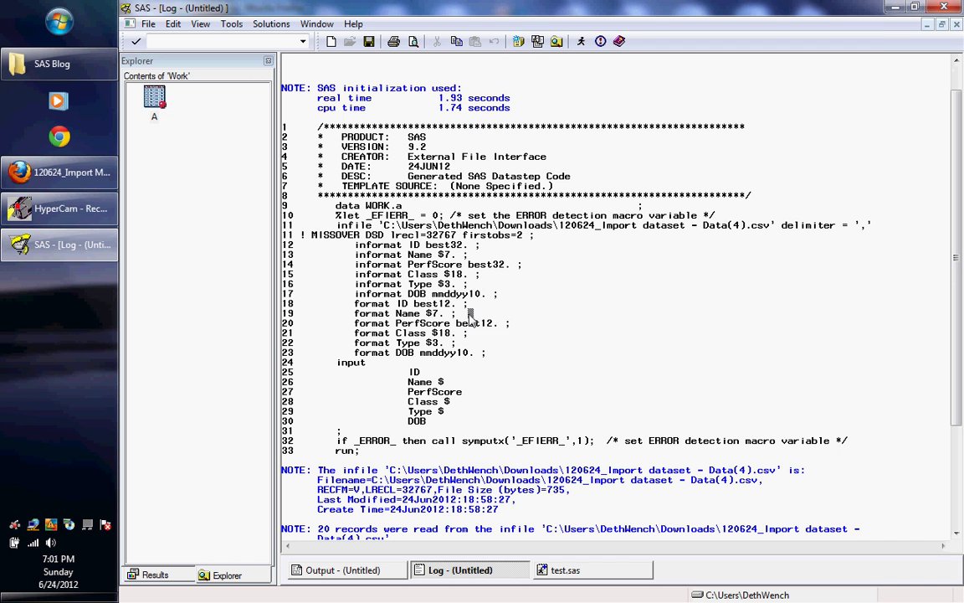
{"action": "right_click", "coordinate": [471, 320]}
{"action": "mouse_move", "coordinate": [495, 339]}
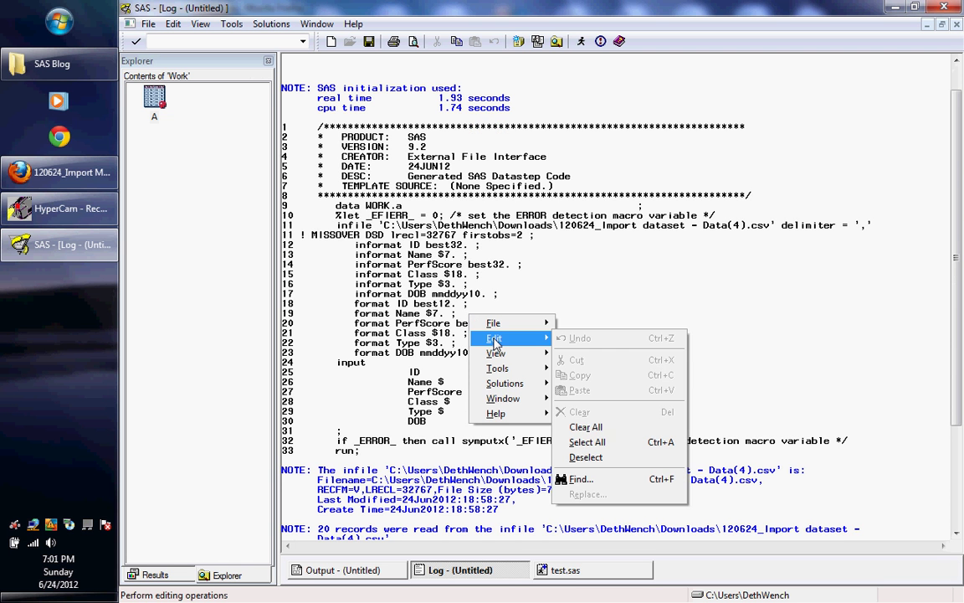
{"action": "left_click", "coordinate": [591, 427]}
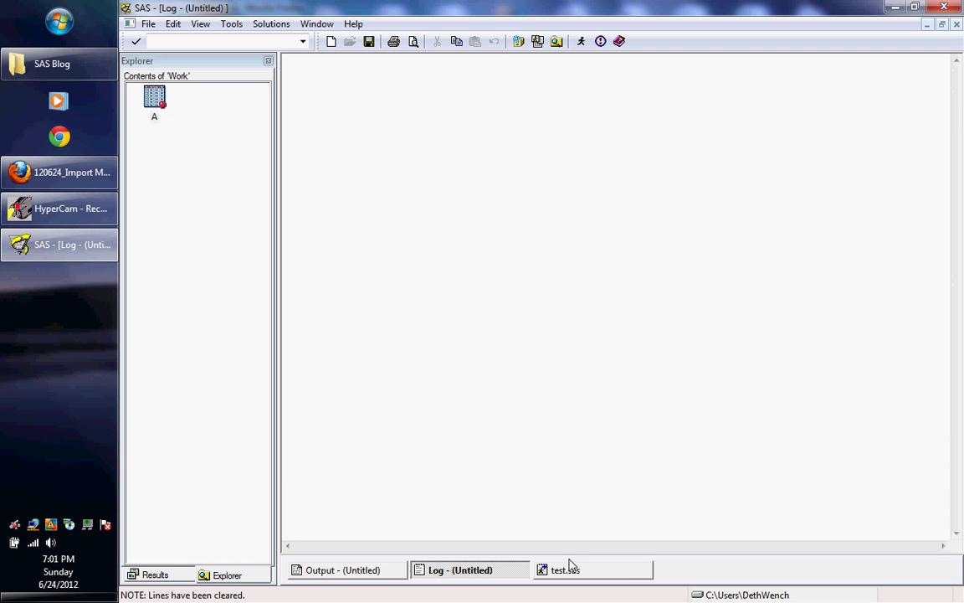
{"action": "left_click", "coordinate": [569, 567]}
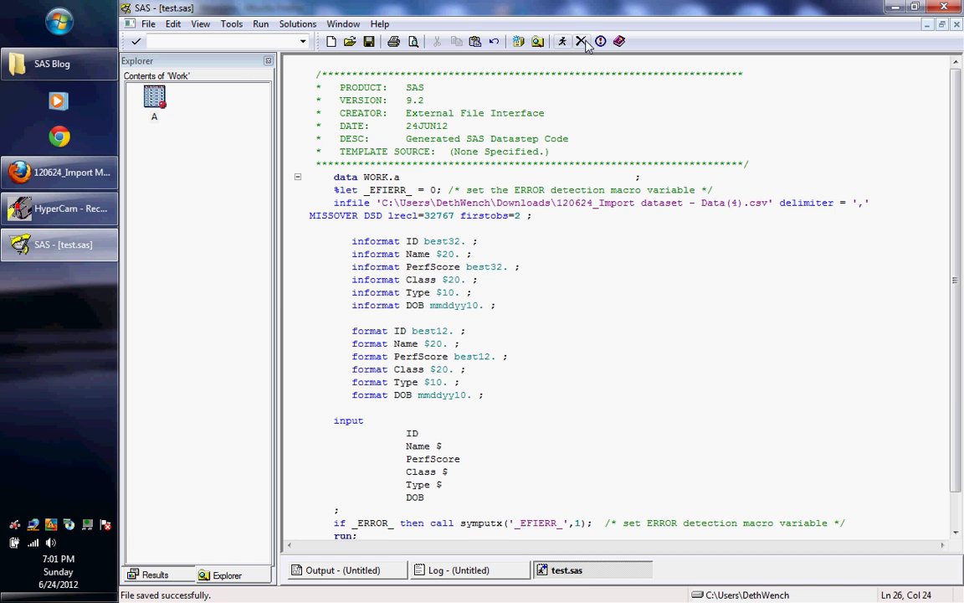
Submit test.sas, review the log, and inspect the 20 rows of WORK.A
{"action": "left_click", "coordinate": [563, 41]}
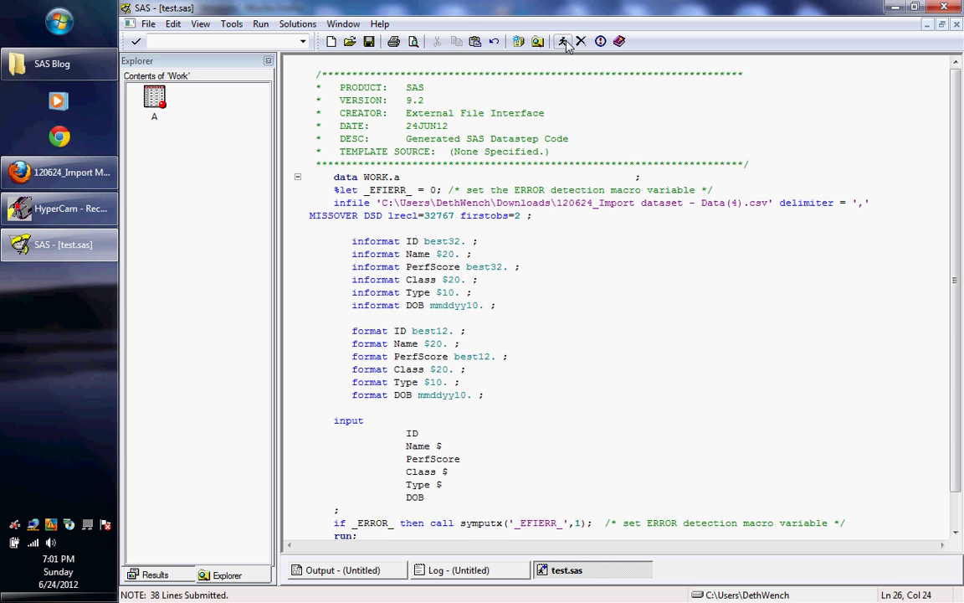
{"action": "left_click", "coordinate": [426, 573]}
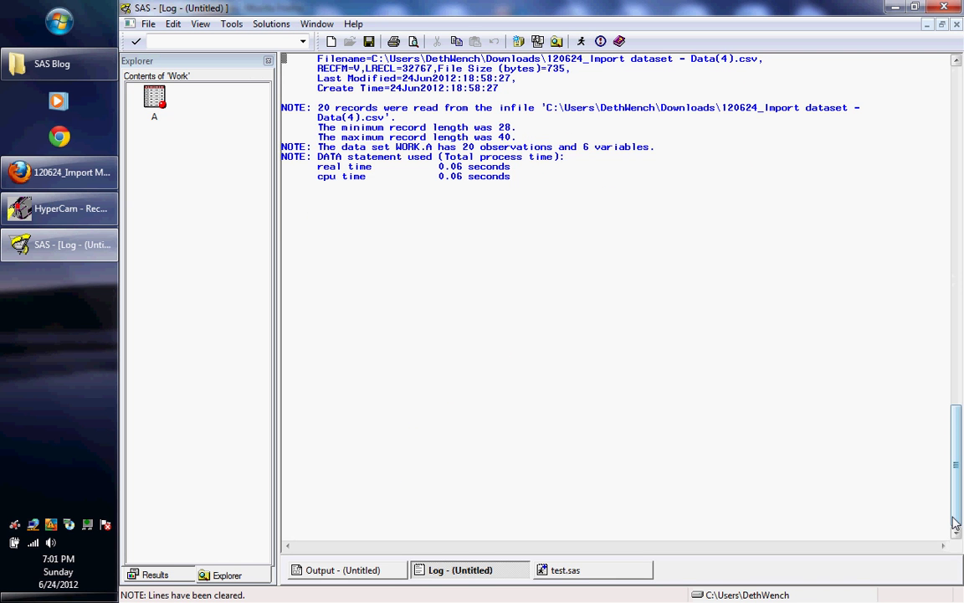
{"action": "left_click_drag", "start_coordinate": [956, 523], "coordinate": [961, 350]}
{"action": "scroll", "coordinate": [858, 179], "scroll_direction": "up", "scroll_amount": 4}
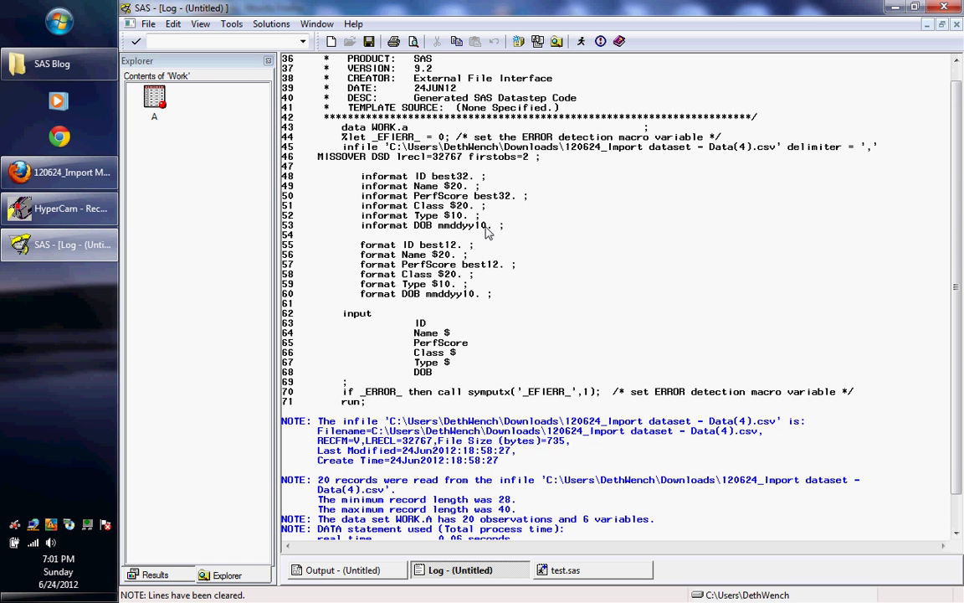
{"action": "left_click", "coordinate": [155, 111]}
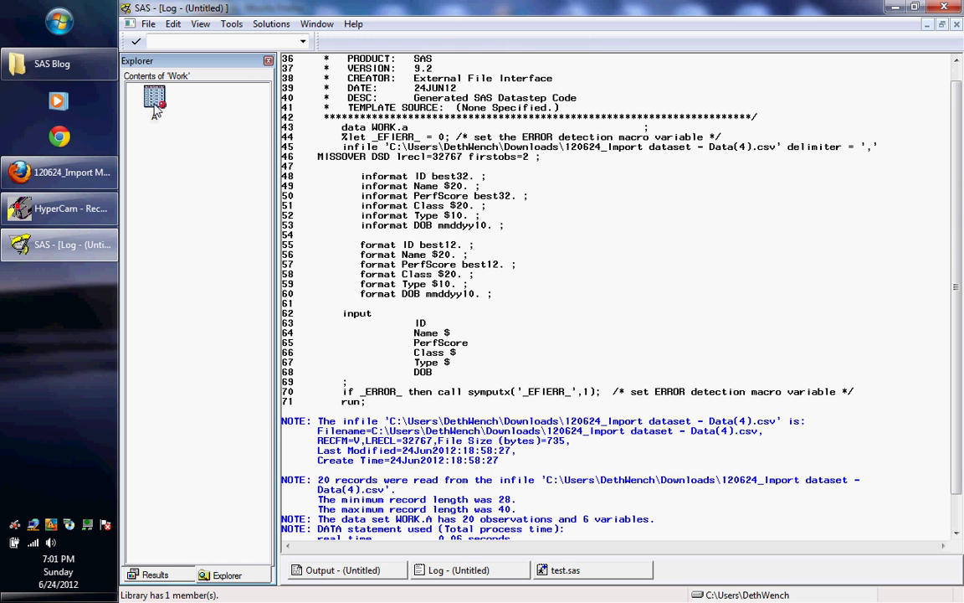
{"action": "double_click", "coordinate": [156, 111]}
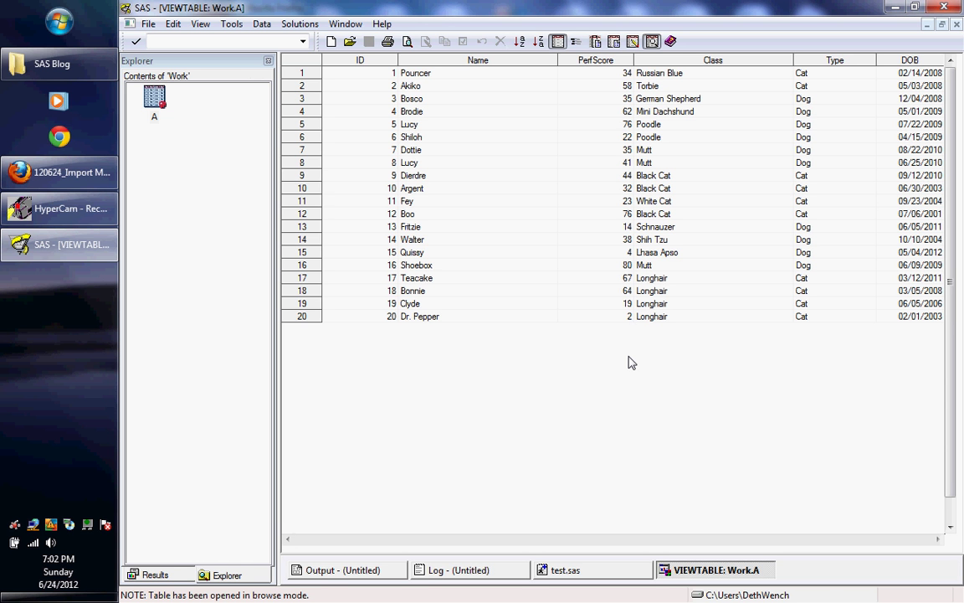
{"action": "left_click", "coordinate": [957, 26]}
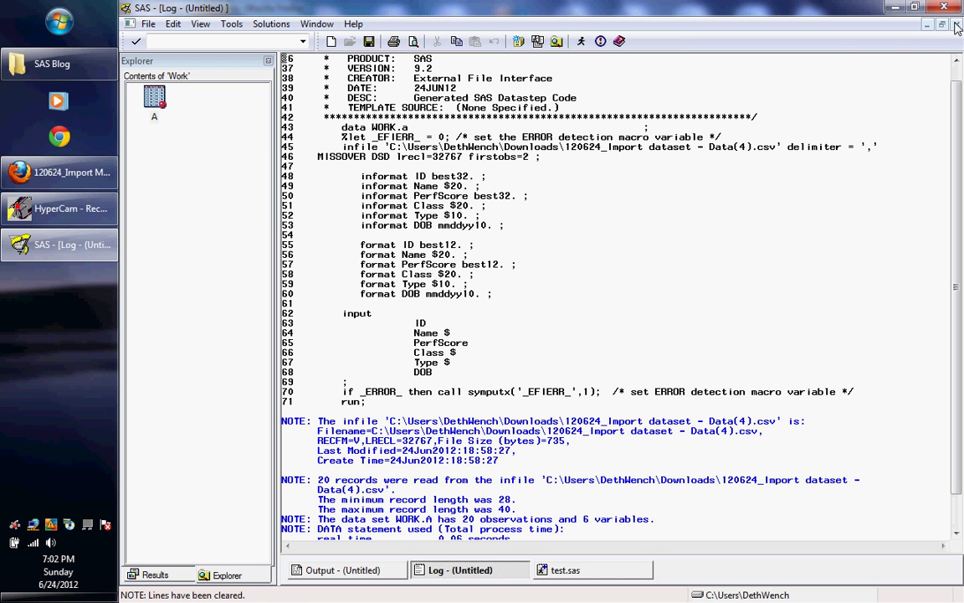
Clear the log, close test.sas, and start a new empty program
{"action": "right_click", "coordinate": [505, 243]}
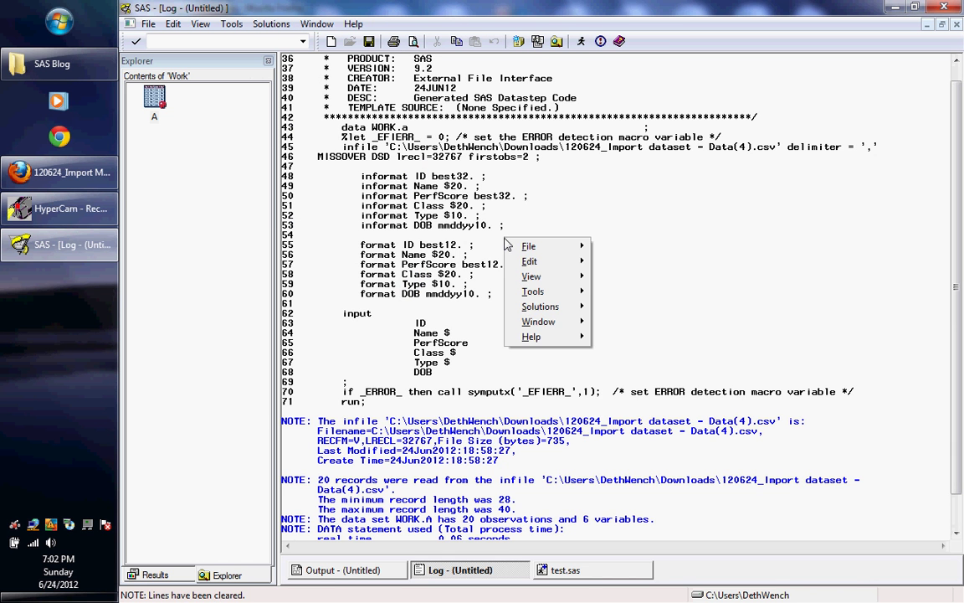
{"action": "mouse_move", "coordinate": [524, 266]}
{"action": "left_click", "coordinate": [653, 351]}
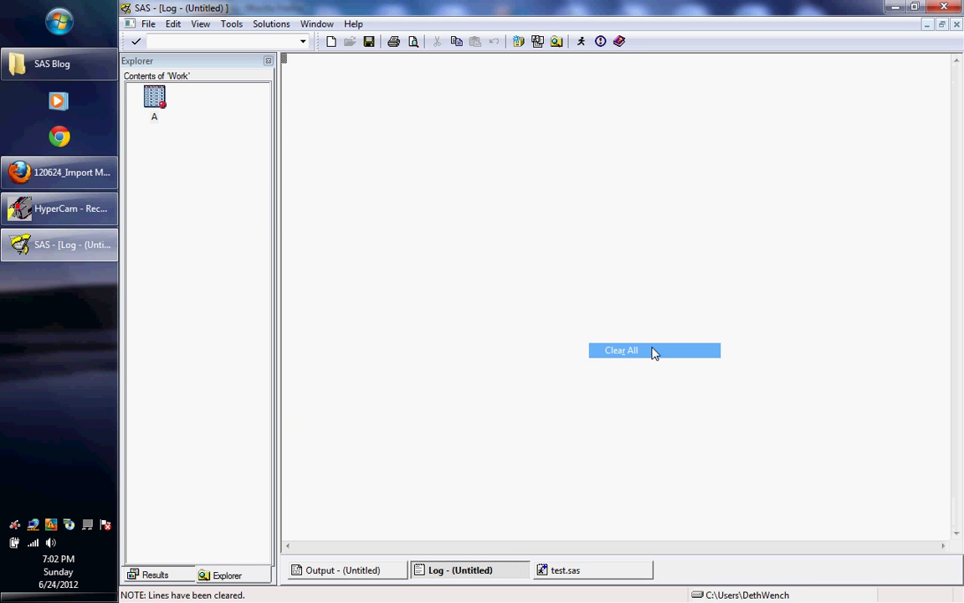
{"action": "left_click", "coordinate": [552, 569]}
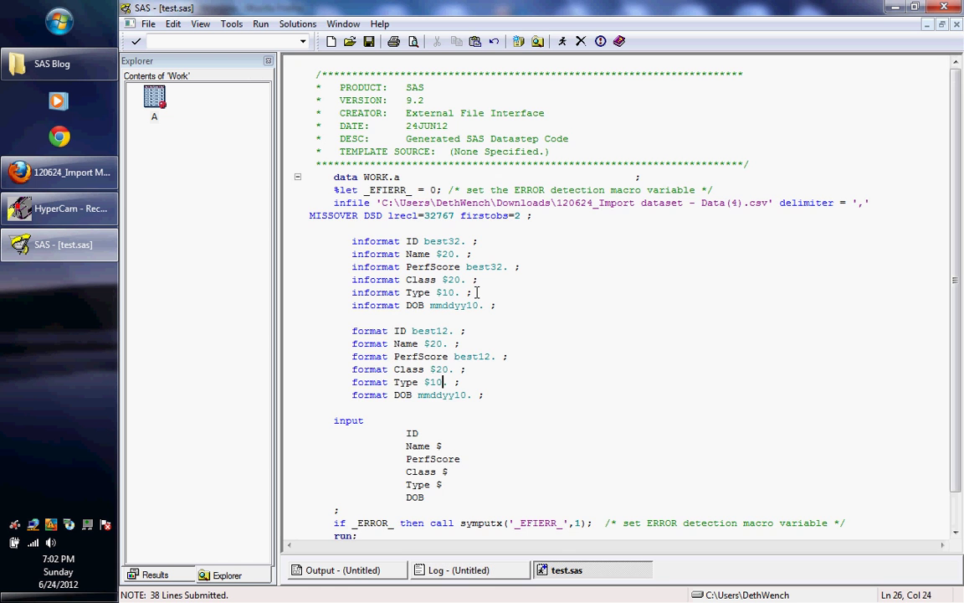
{"action": "left_click", "coordinate": [956, 25]}
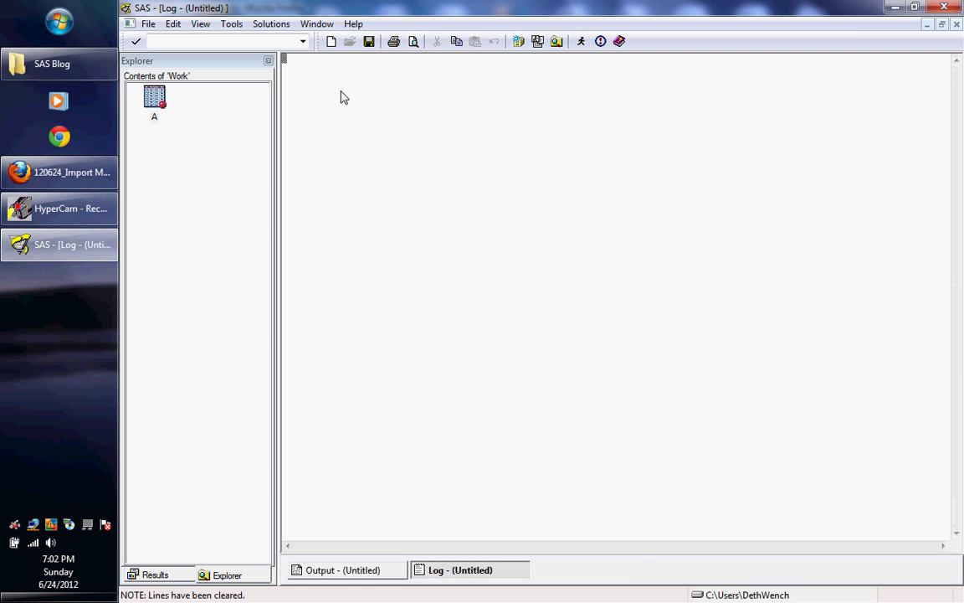
{"action": "left_click", "coordinate": [149, 25]}
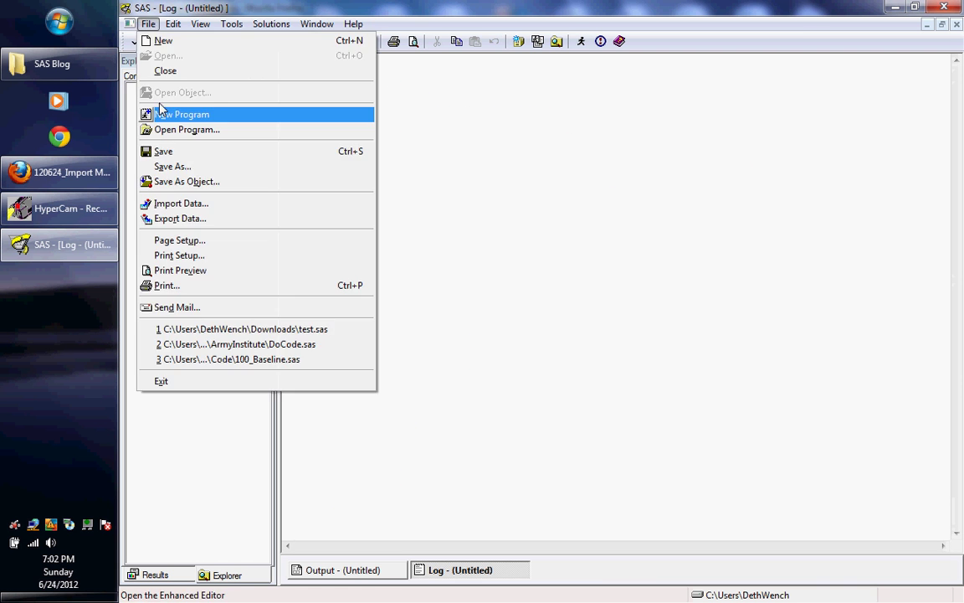
{"action": "left_click", "coordinate": [161, 114]}
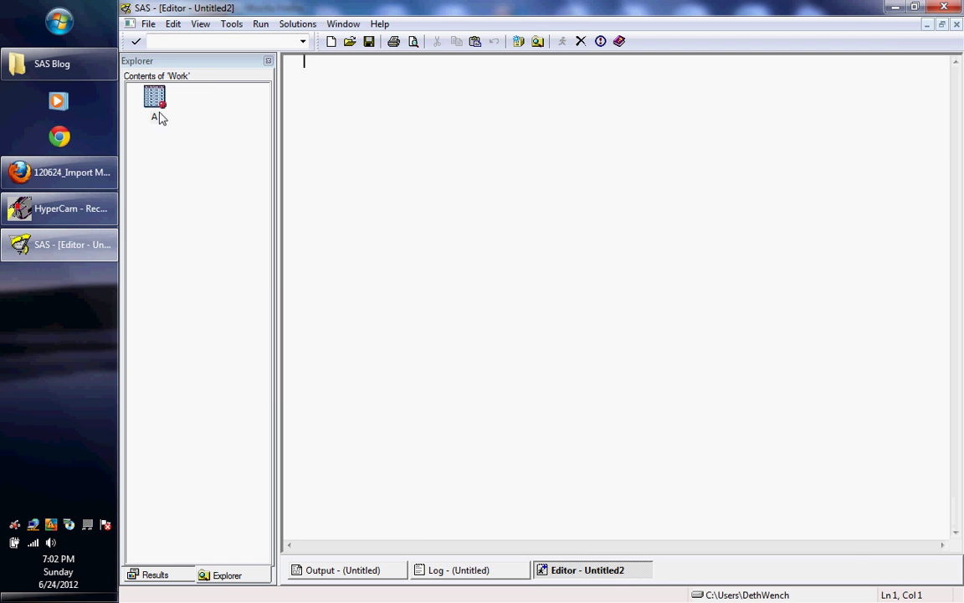
In the 120624_Import dataset spreadsheet, replace Dr. Pepper's PerfScore in C21 with the letter A
{"action": "left_click", "coordinate": [68, 173]}
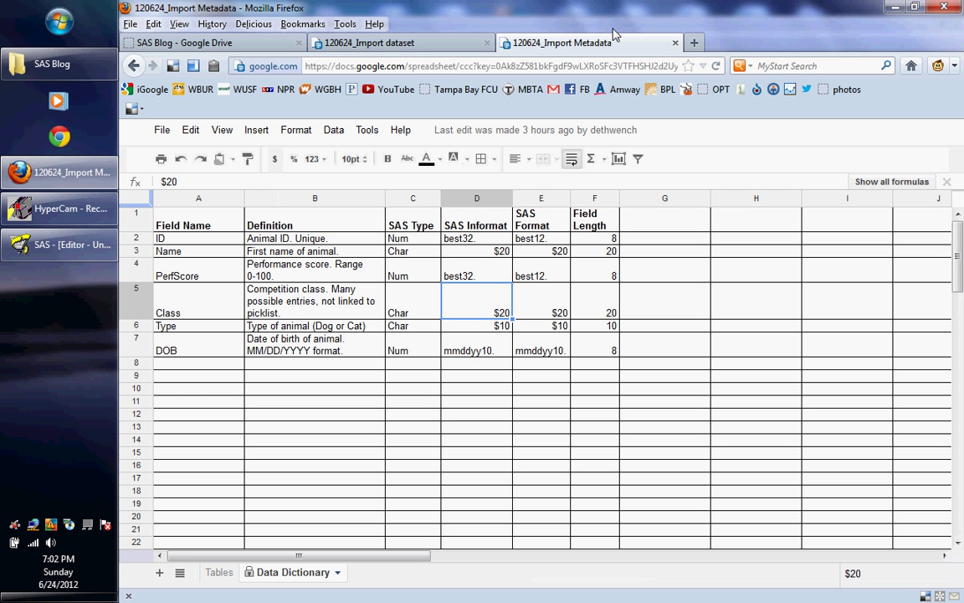
{"action": "left_click", "coordinate": [445, 44]}
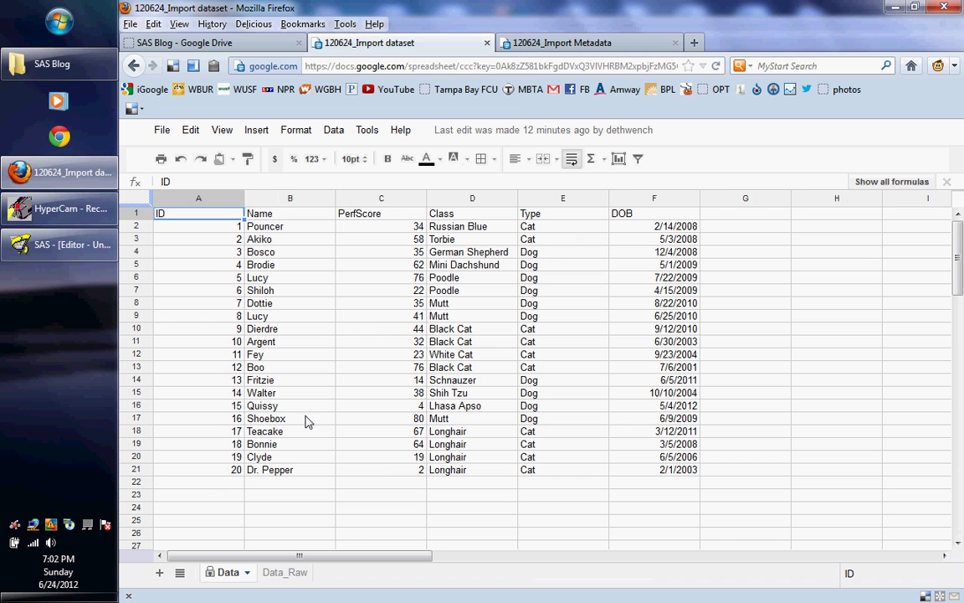
{"action": "left_click", "coordinate": [387, 471]}
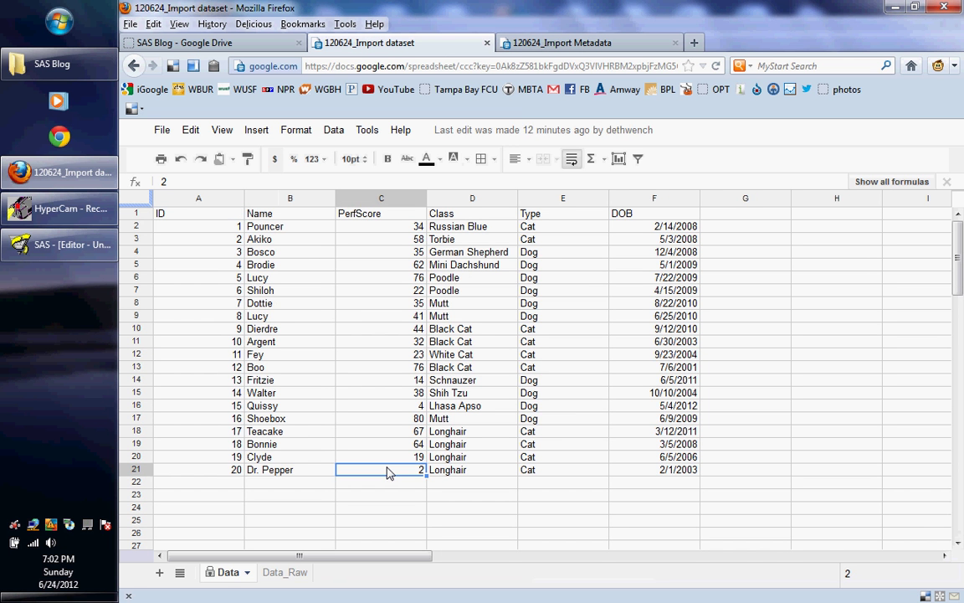
{"action": "type", "text": "A"}
{"action": "left_click", "coordinate": [494, 509]}
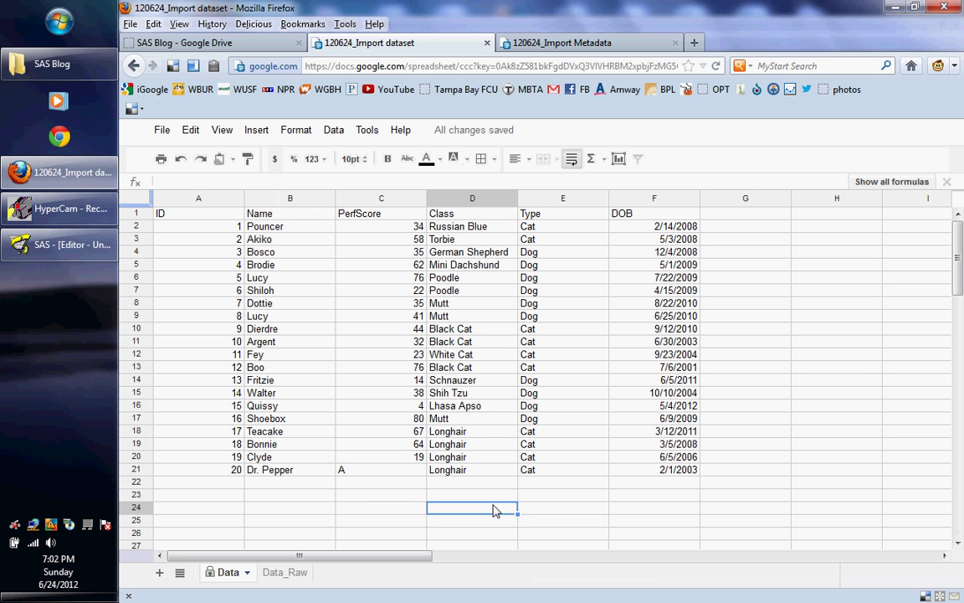
{"action": "left_click", "coordinate": [356, 469]}
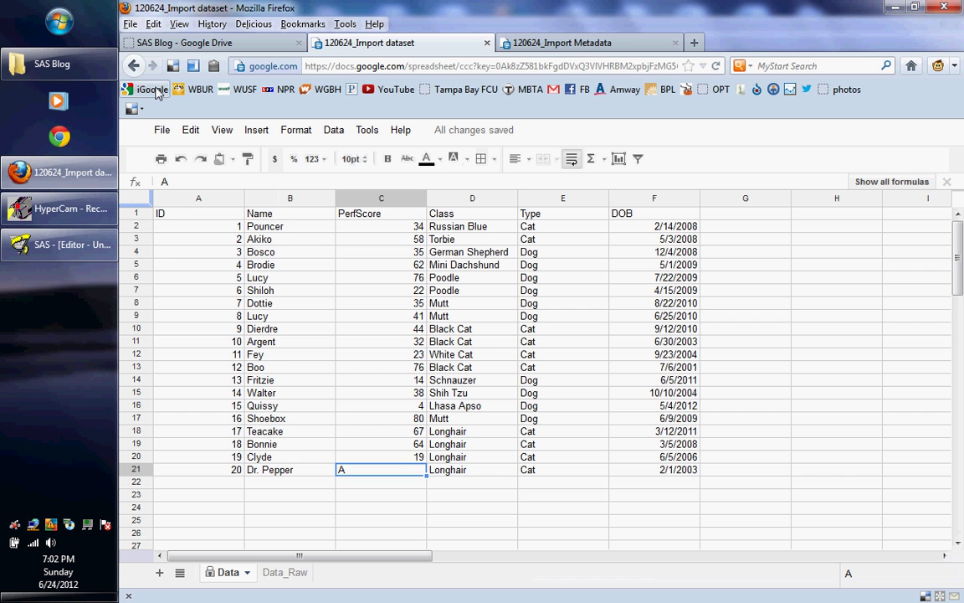
Export the current Data sheet as CSV, saved as 120624_Import dataset - Data(5).csv
{"action": "left_click", "coordinate": [161, 132]}
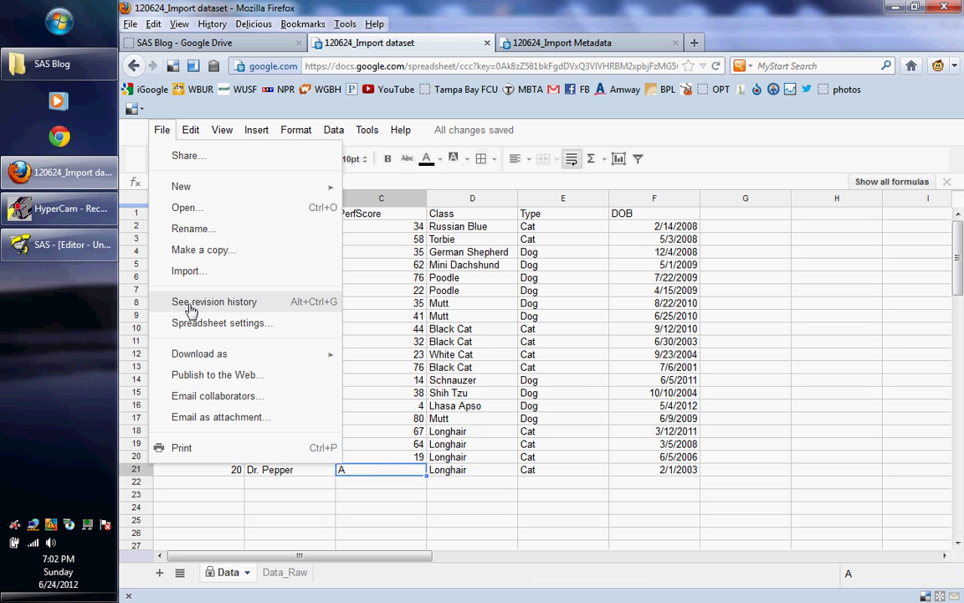
{"action": "mouse_move", "coordinate": [322, 350]}
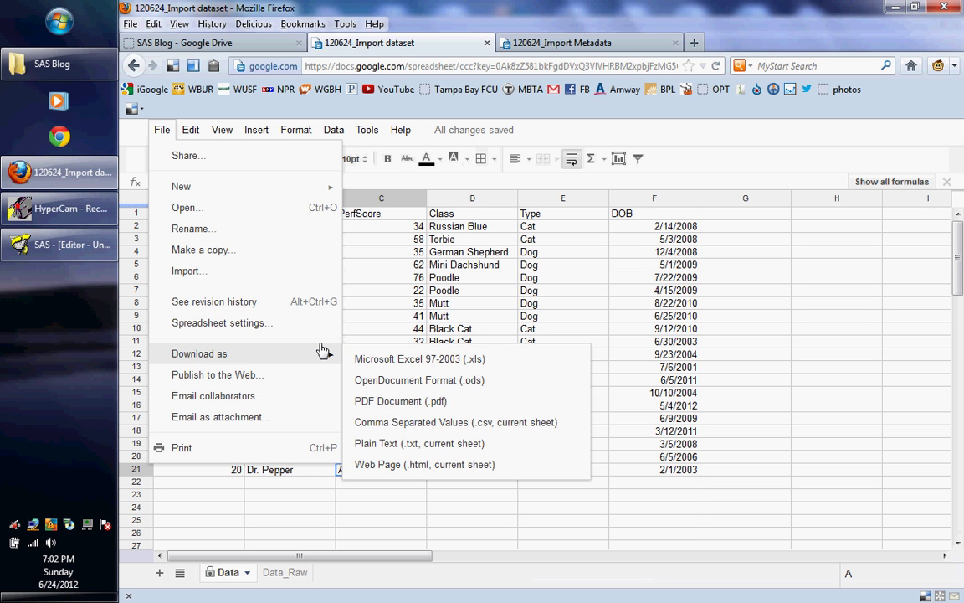
{"action": "left_click", "coordinate": [452, 423]}
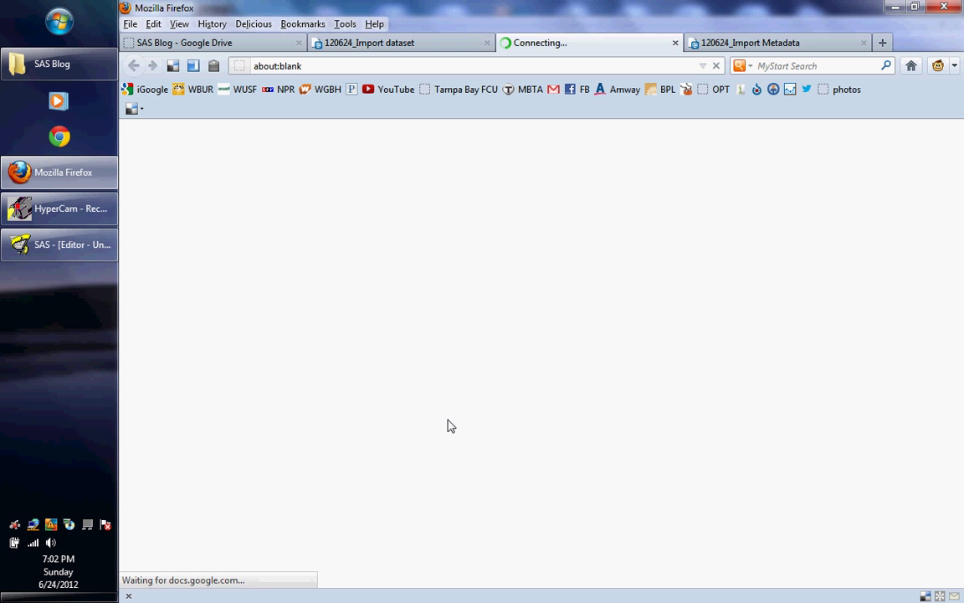
{"action": "left_click", "coordinate": [606, 548]}
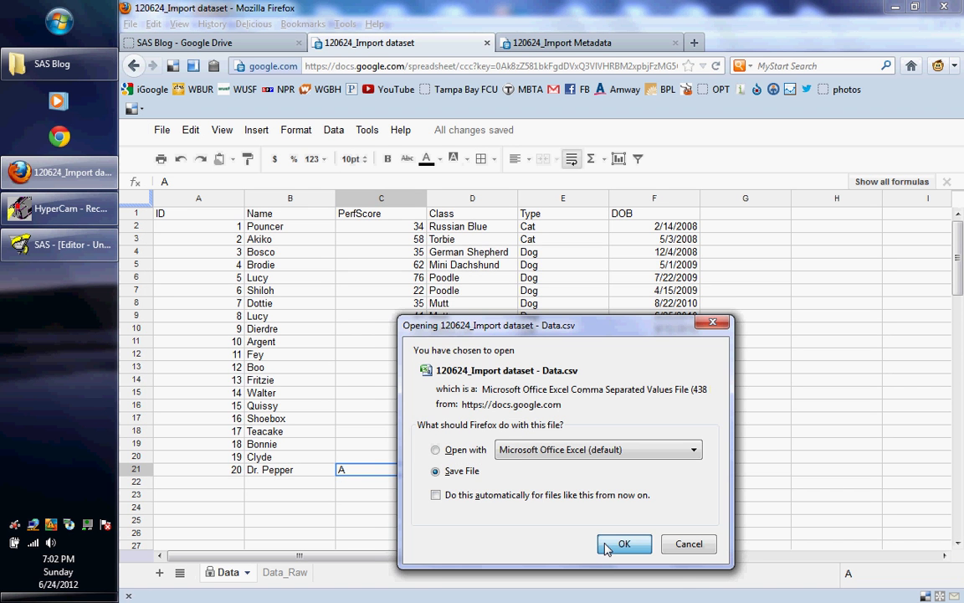
{"action": "left_click", "coordinate": [605, 547]}
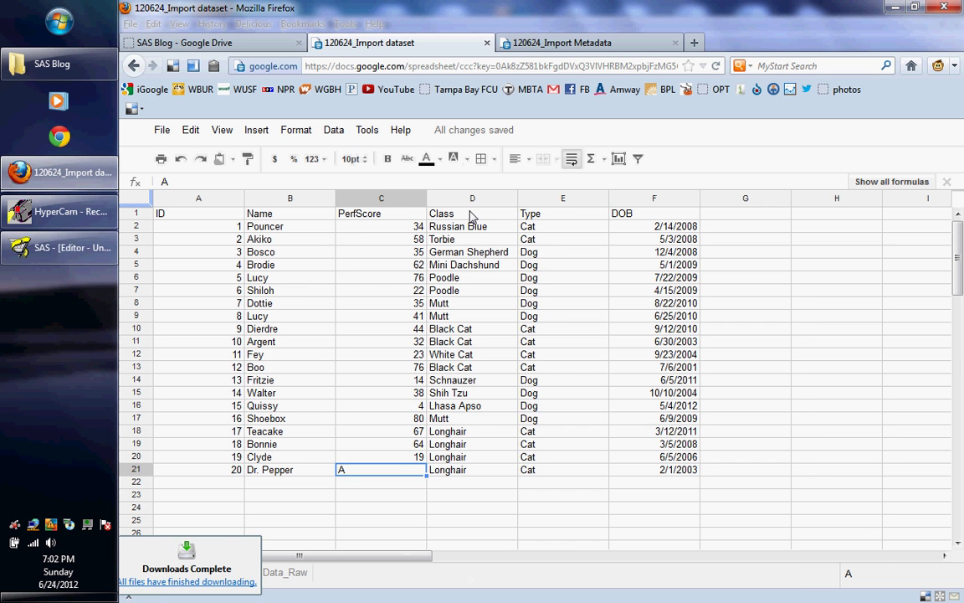
In SAS, start the Import Wizard with Comma Separated Values as the data source
{"action": "left_click", "coordinate": [36, 264]}
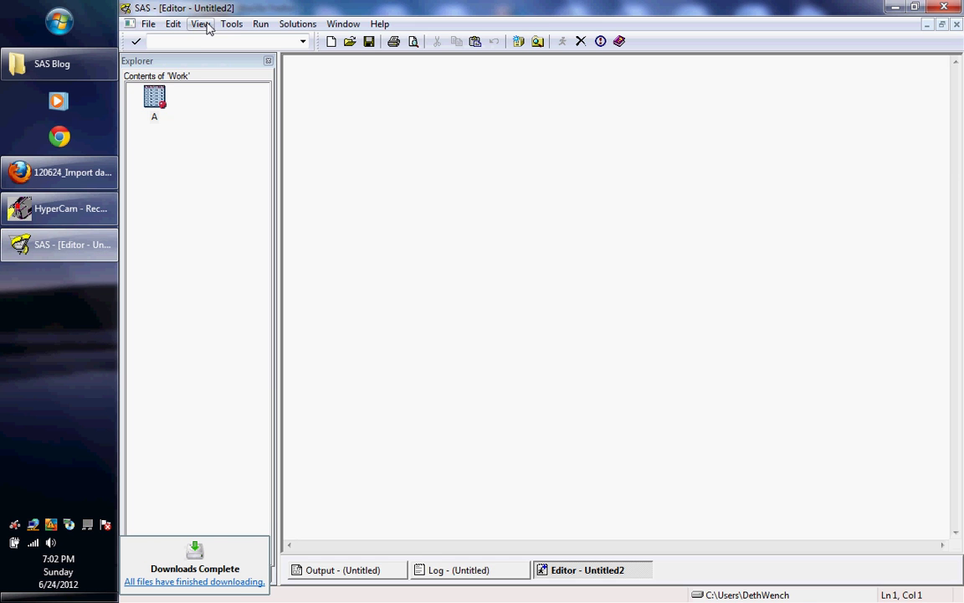
{"action": "left_click", "coordinate": [148, 24]}
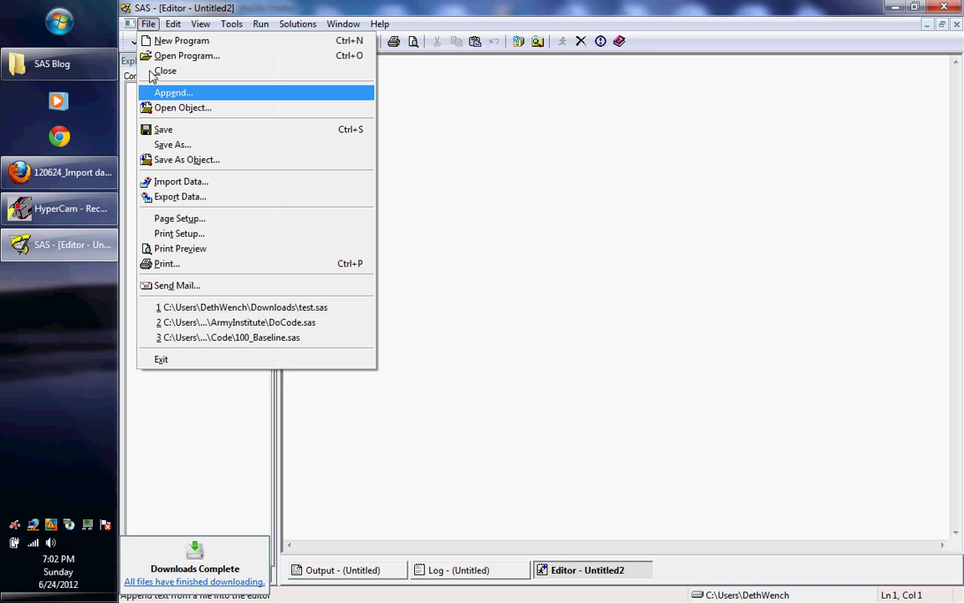
{"action": "left_click", "coordinate": [181, 182]}
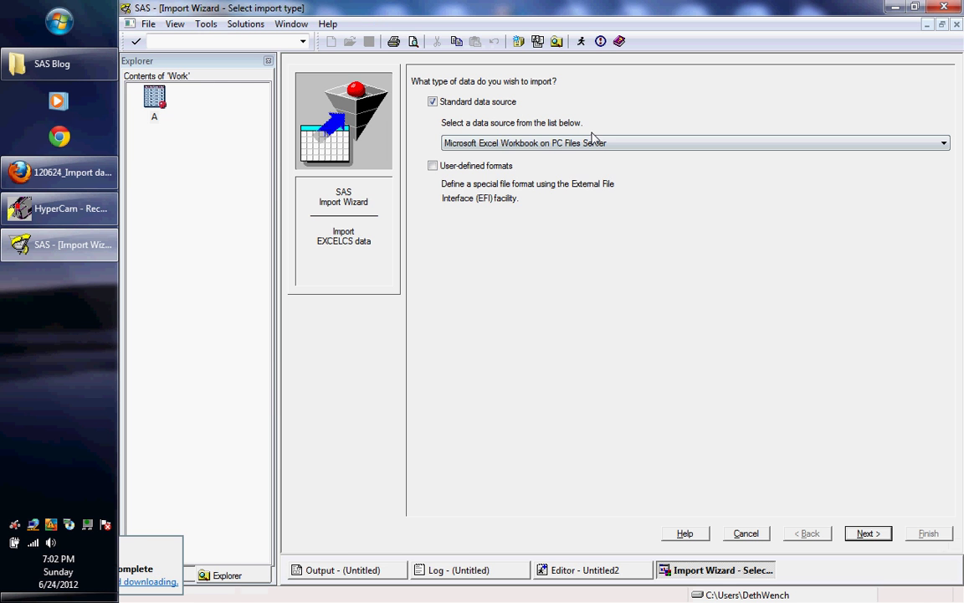
{"action": "left_click", "coordinate": [592, 142]}
{"action": "left_click", "coordinate": [558, 177]}
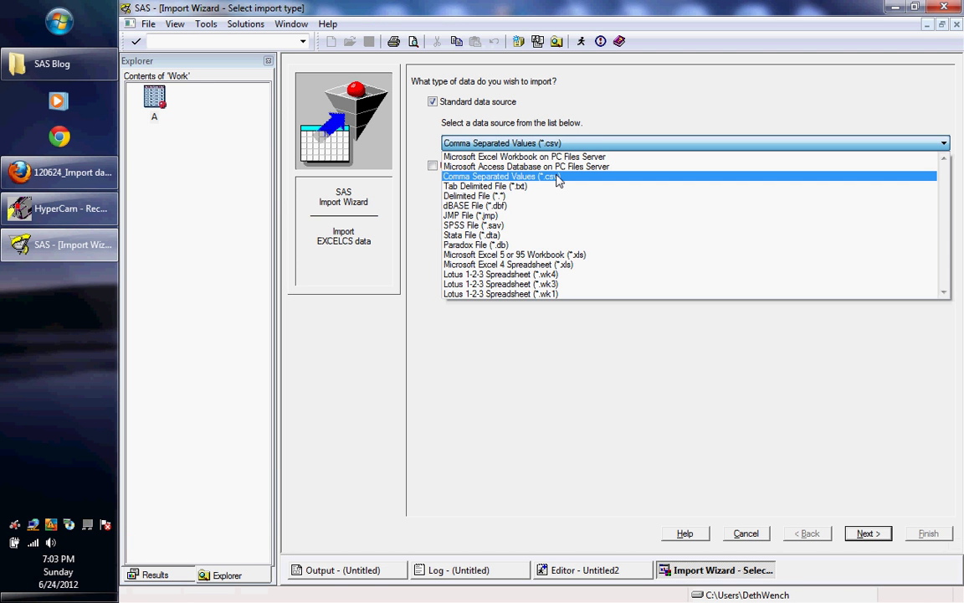
{"action": "left_click", "coordinate": [865, 540]}
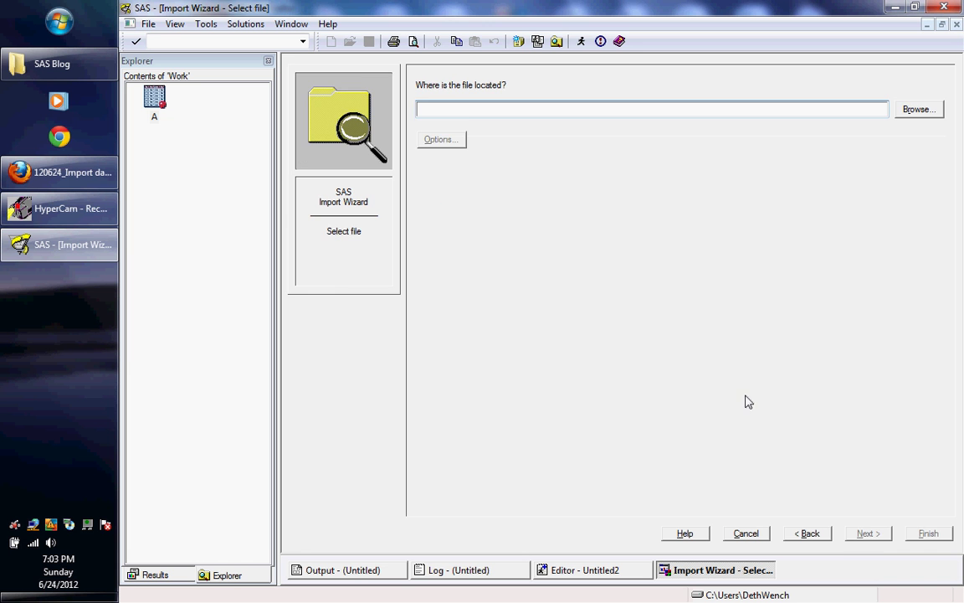
Import Data(5).csv into WORK.A and confirm replacing the existing dataset
{"action": "left_click", "coordinate": [918, 109]}
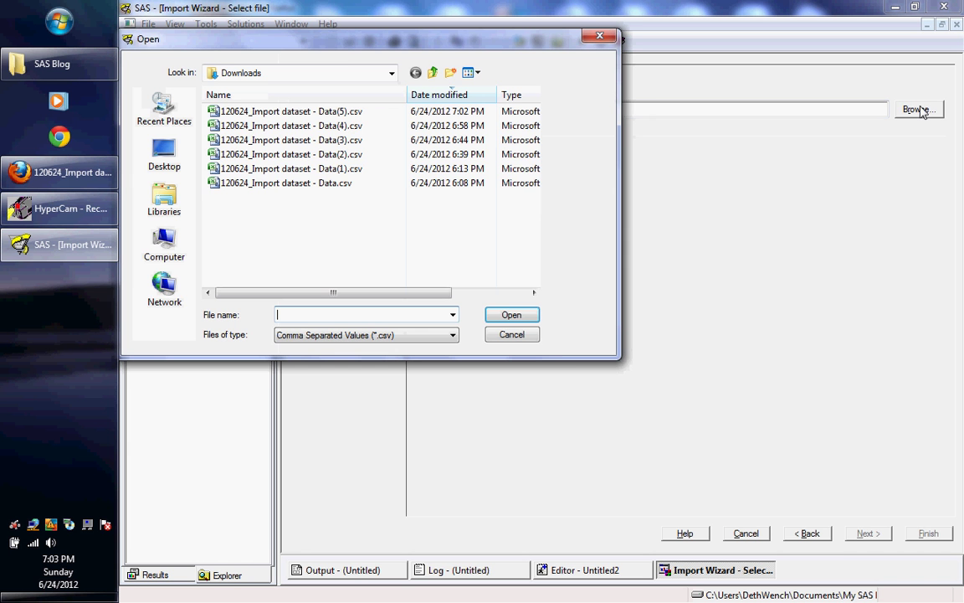
{"action": "double_click", "coordinate": [360, 115]}
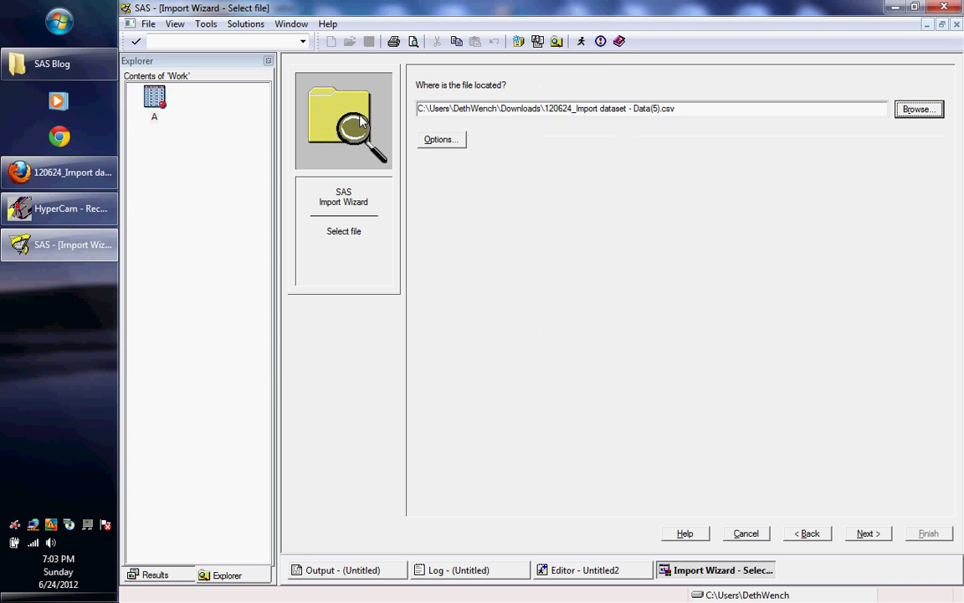
{"action": "left_click", "coordinate": [867, 534]}
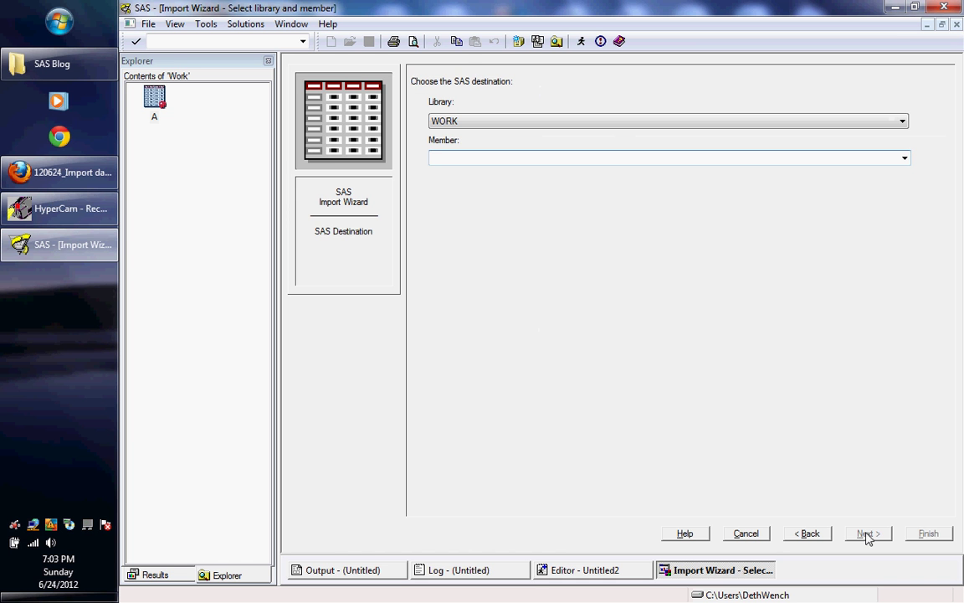
{"action": "type", "text": "A"}
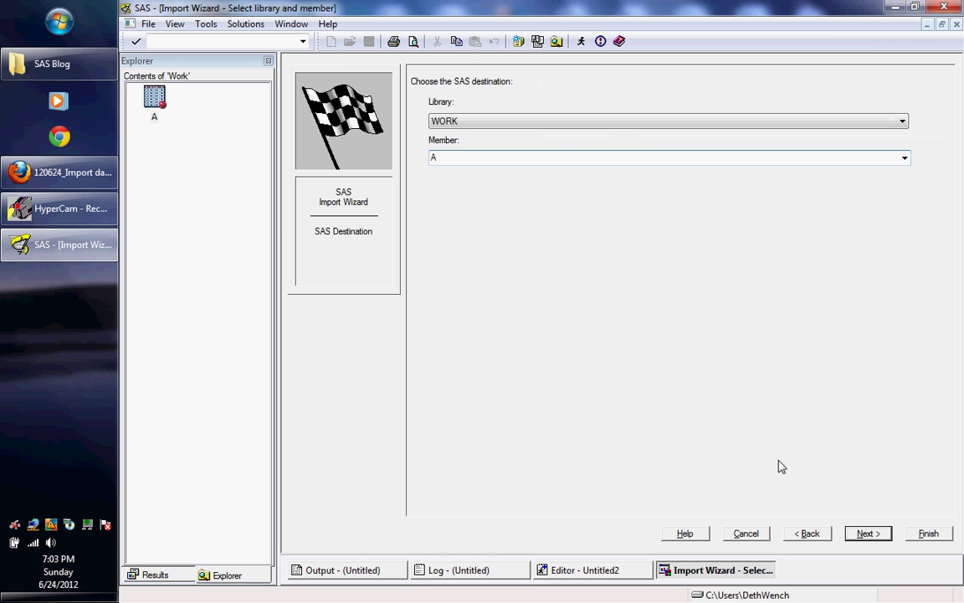
{"action": "left_click", "coordinate": [868, 533]}
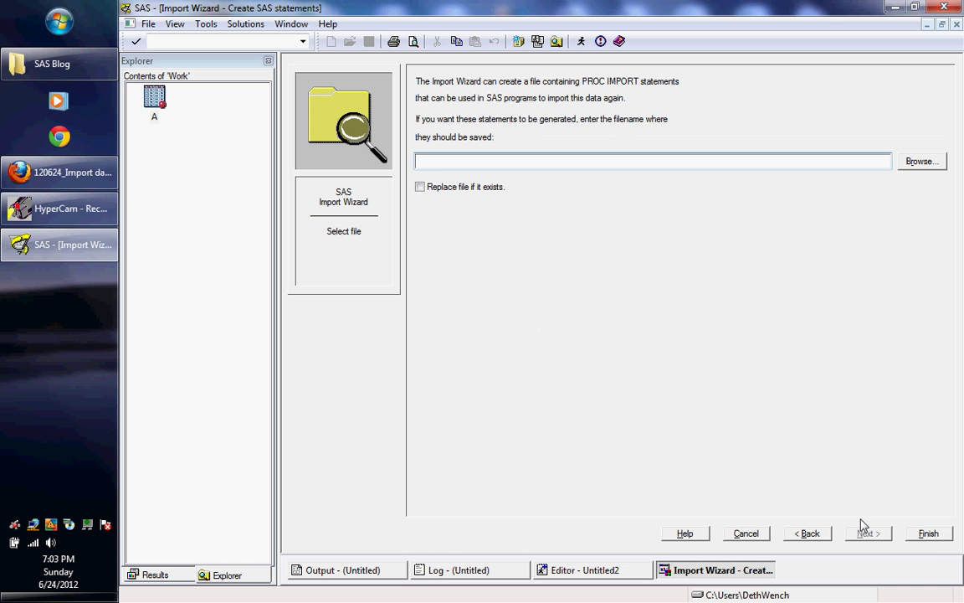
{"action": "left_click", "coordinate": [931, 537]}
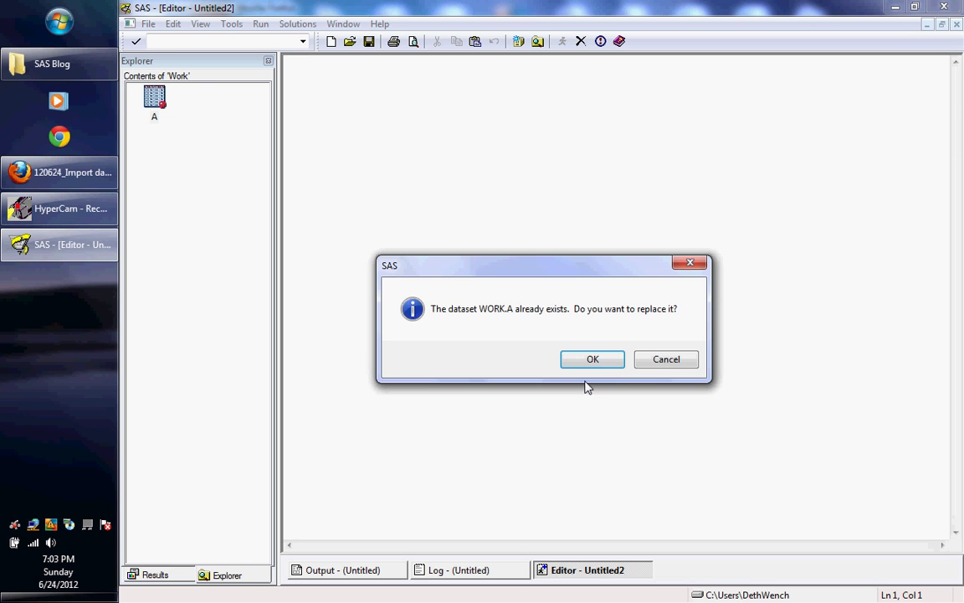
{"action": "left_click", "coordinate": [580, 363]}
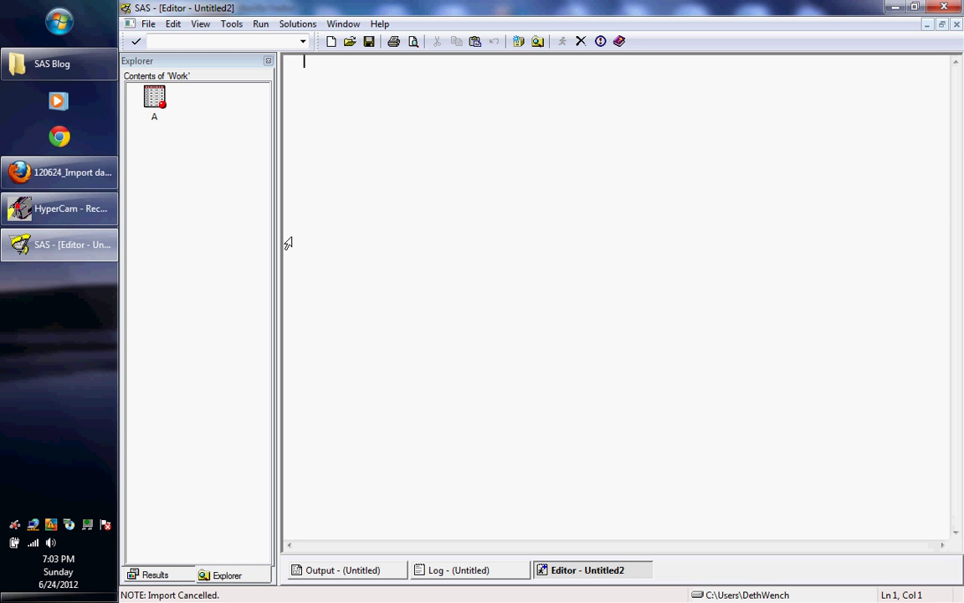
Scroll the Log to the invalid PerfScore data note for line 21, checking the best32. informat
{"action": "left_click", "coordinate": [458, 570]}
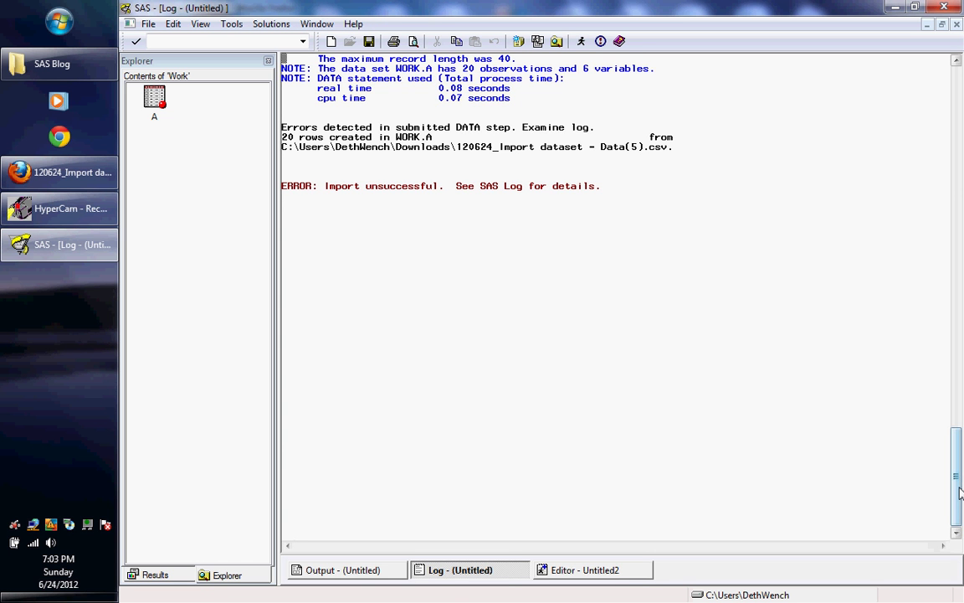
{"action": "left_click_drag", "start_coordinate": [959, 494], "coordinate": [940, 153]}
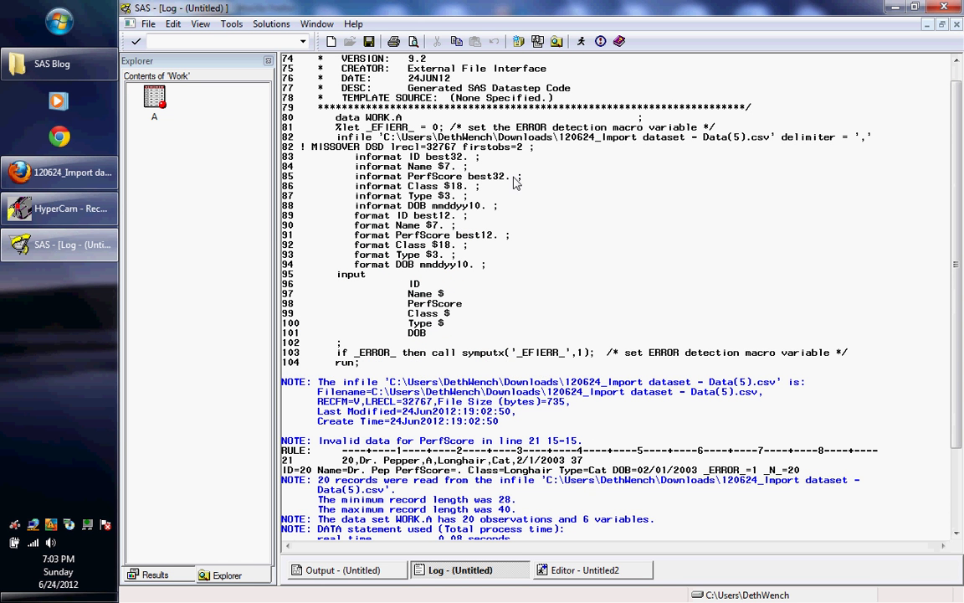
{"action": "left_click_drag", "start_coordinate": [511, 178], "coordinate": [471, 182]}
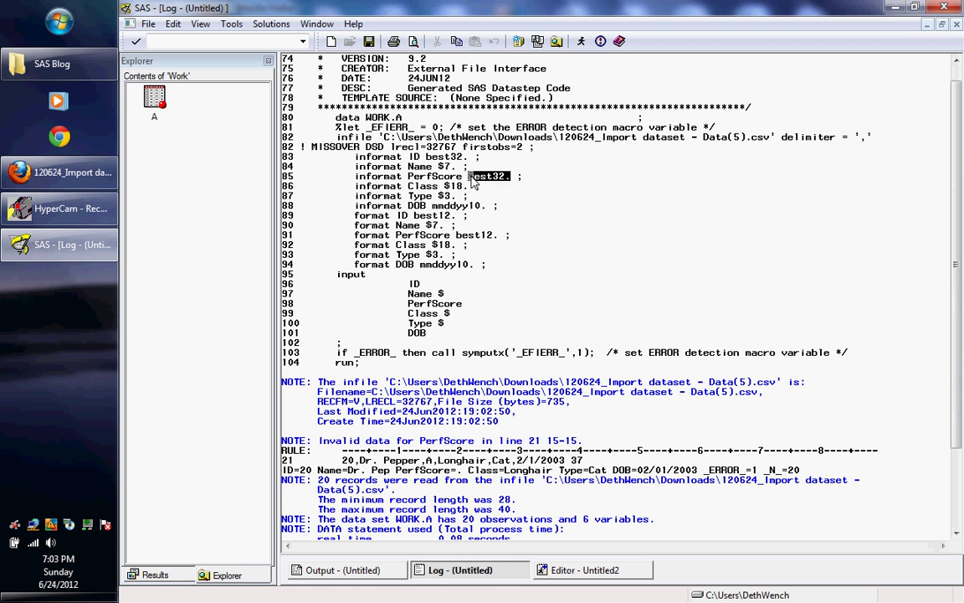
{"action": "left_click", "coordinate": [471, 335]}
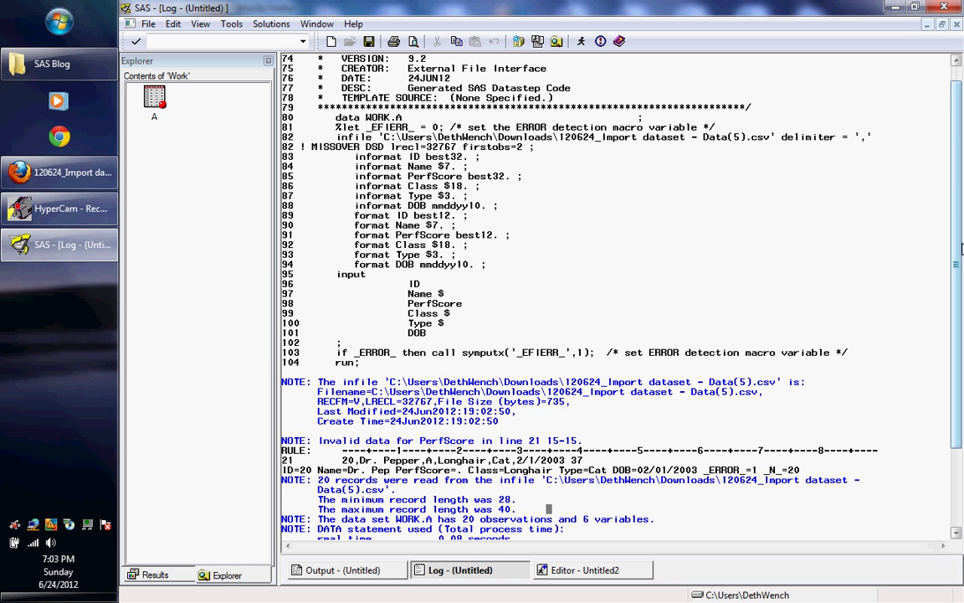
{"action": "left_click_drag", "start_coordinate": [961, 248], "coordinate": [961, 360]}
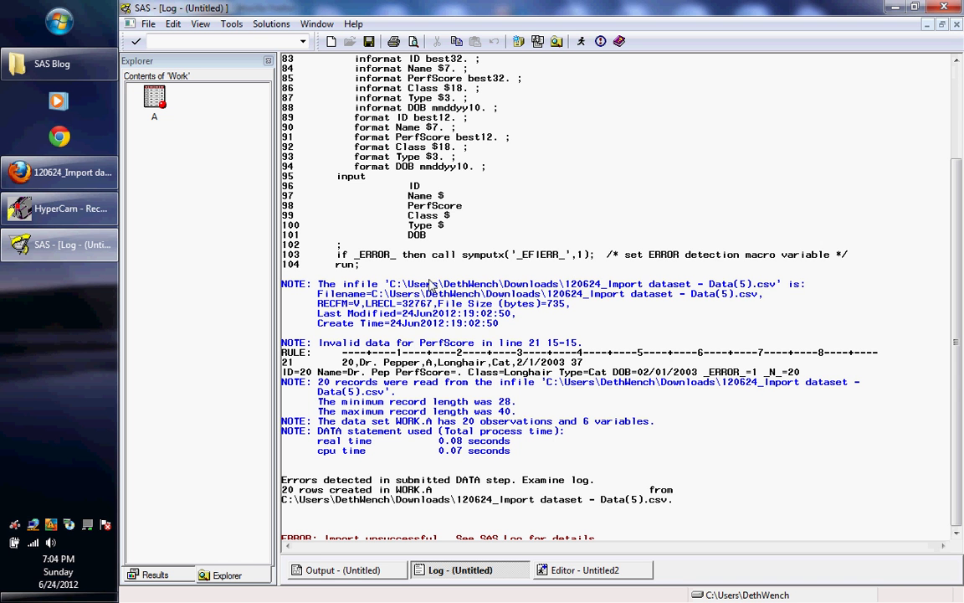
Clear all Log text with Edit > Clear All and go back to Editor - Untitled2
{"action": "right_click", "coordinate": [432, 285]}
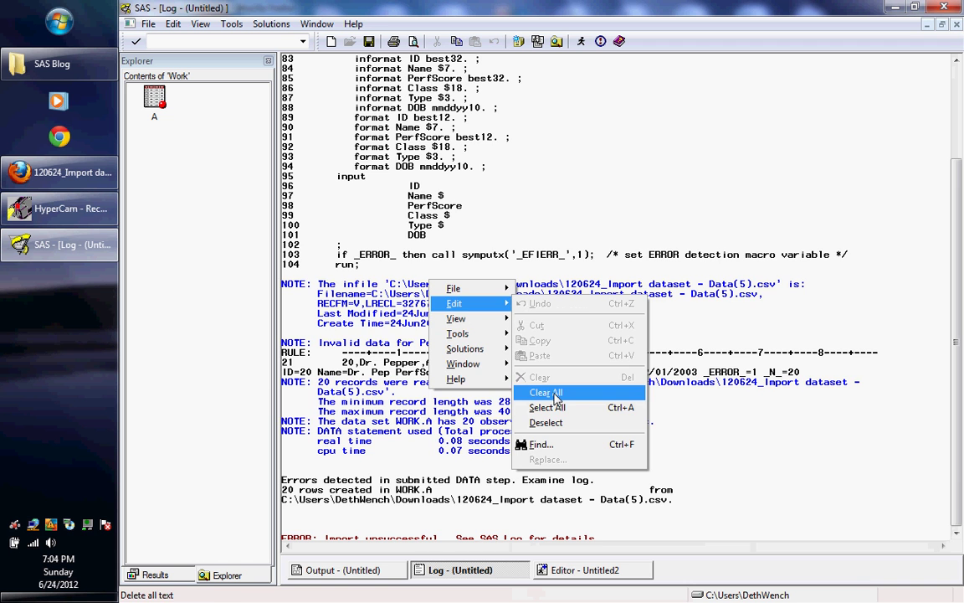
{"action": "left_click", "coordinate": [556, 395]}
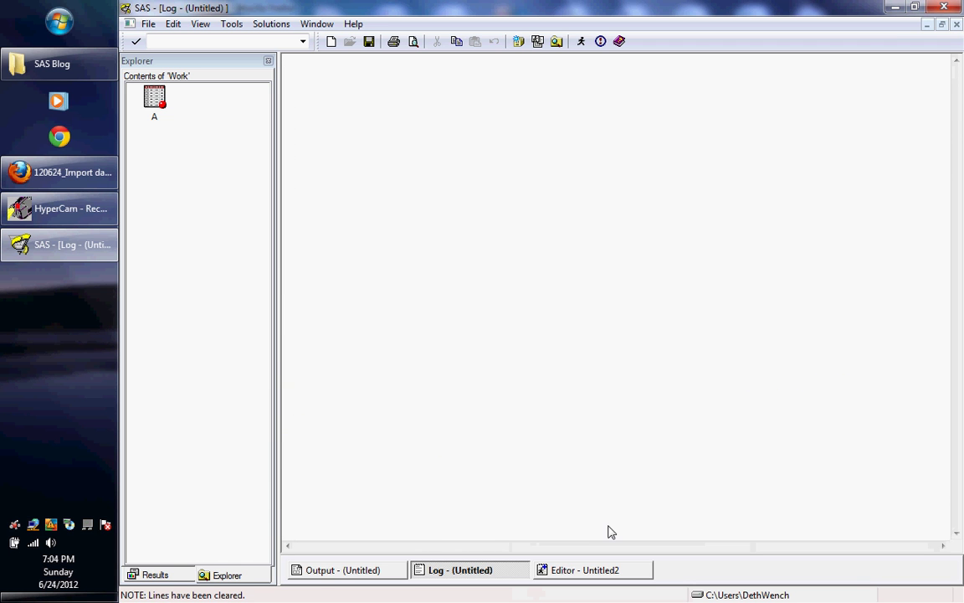
{"action": "left_click", "coordinate": [592, 570]}
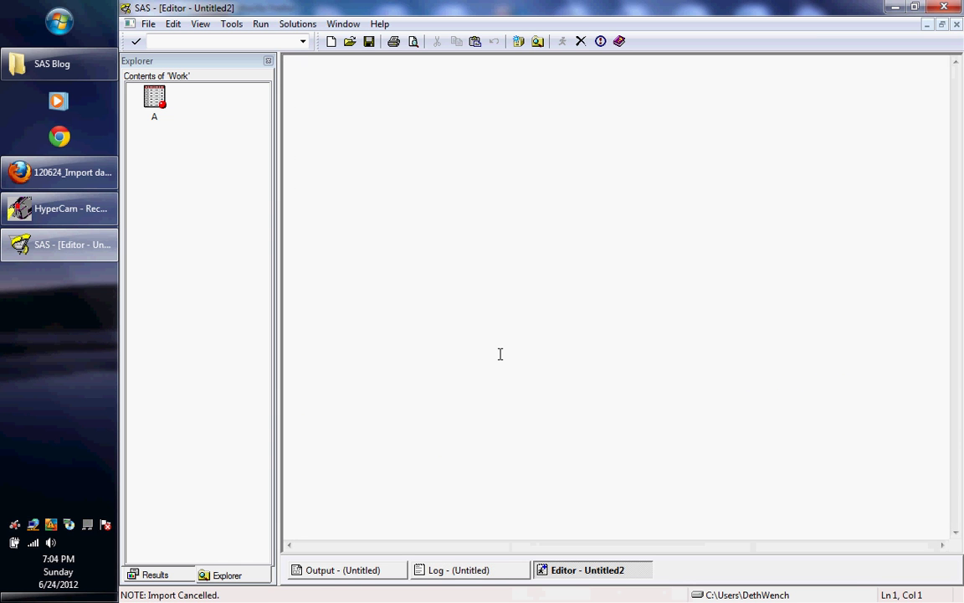